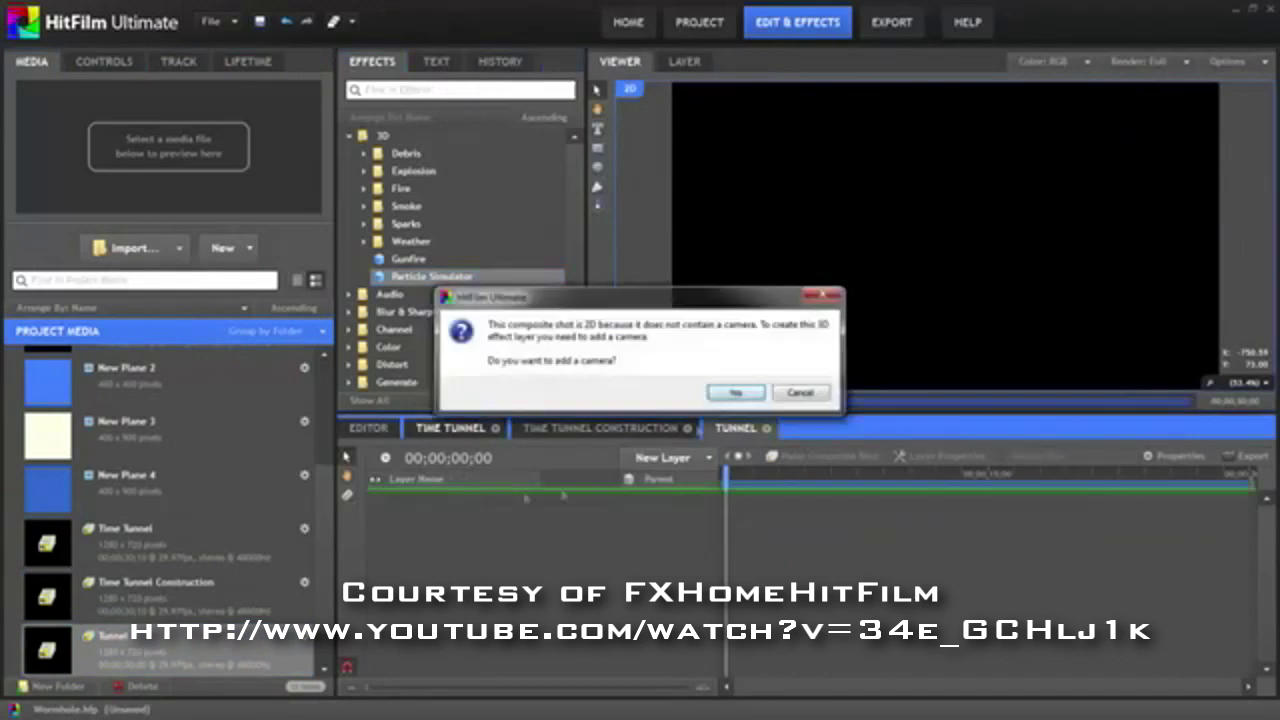
# - Show the particle simulator's controls and expand the emitter's trajectory settings
pyautogui.click(104, 61)
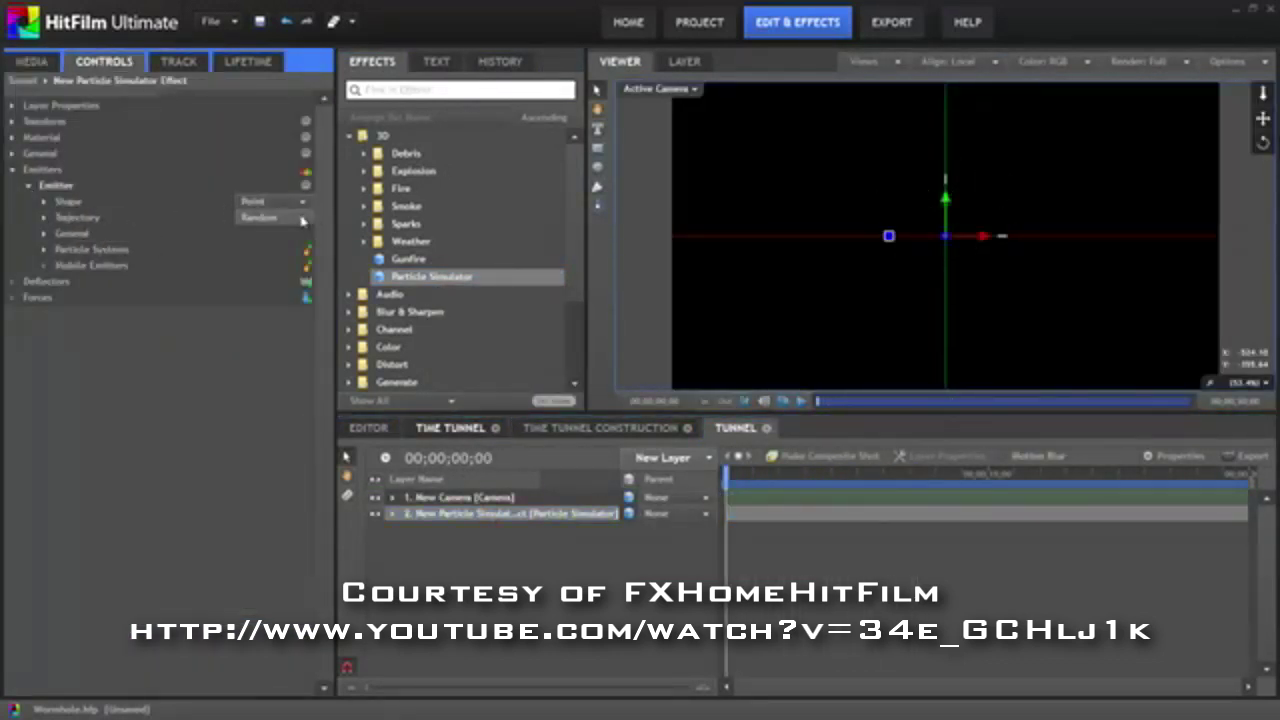
pyautogui.click(44, 218)
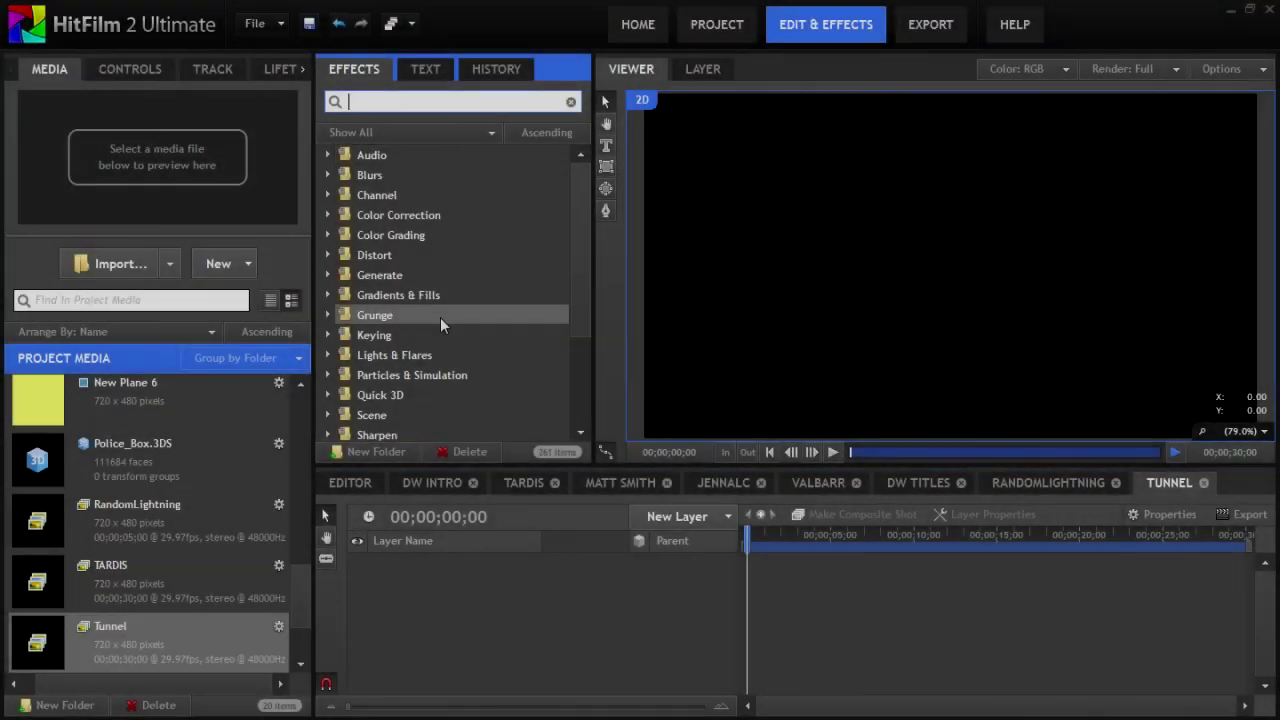
# - Search the effects for "particle" and add Particle Simulator to the Tunnel composite shot
pyautogui.write('particle')
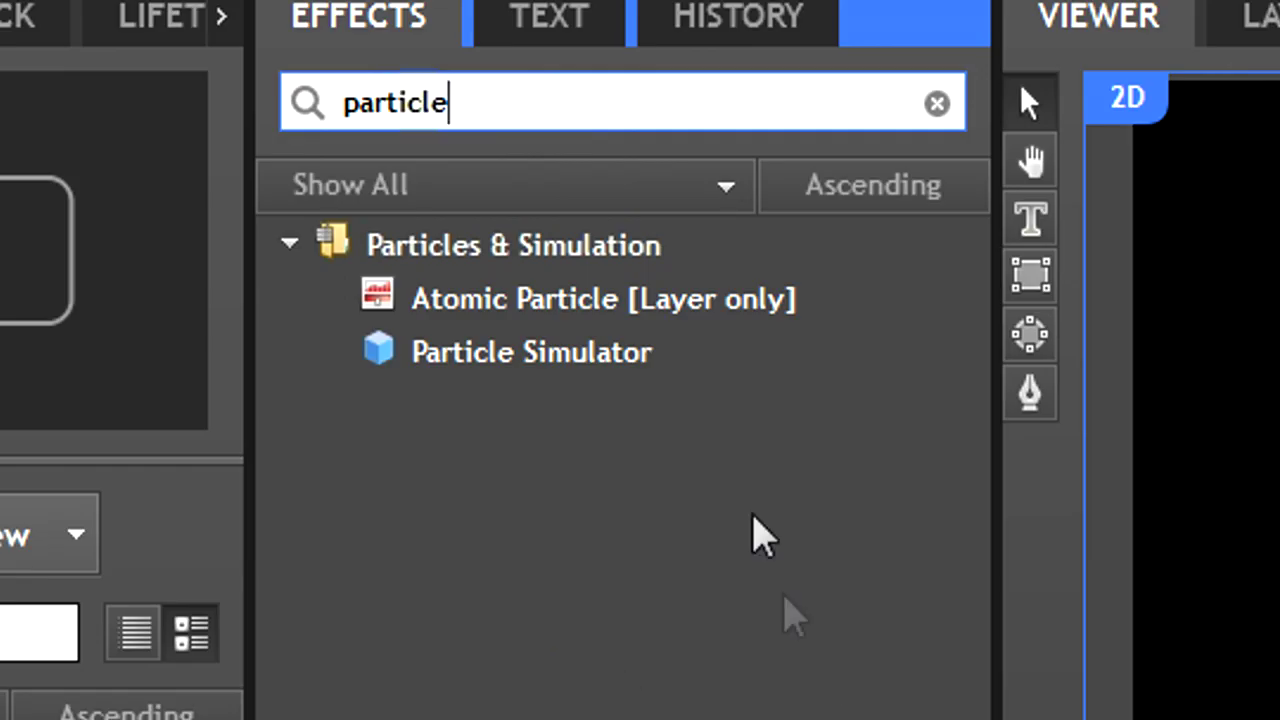
pyautogui.moveTo(449, 199); pyautogui.dragTo(556, 551)
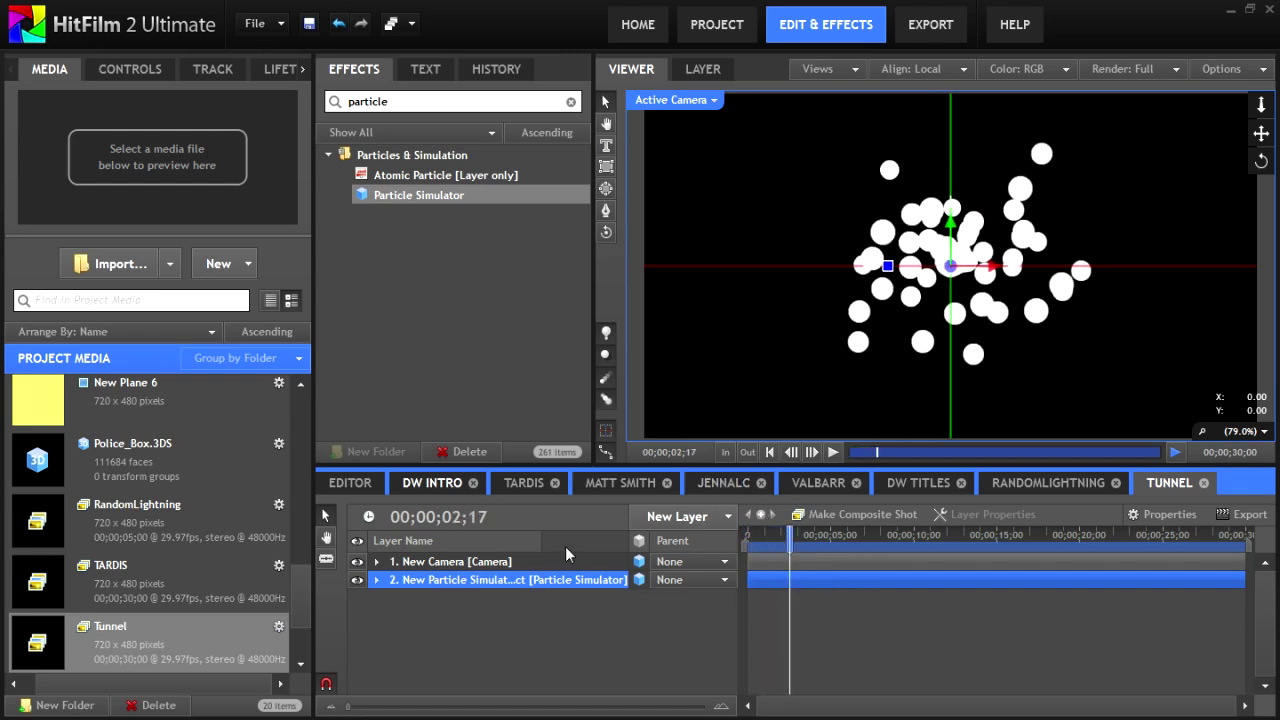
# - Set the particle emitter's shape to Circle and enable its Boundary option
pyautogui.click(130, 72)
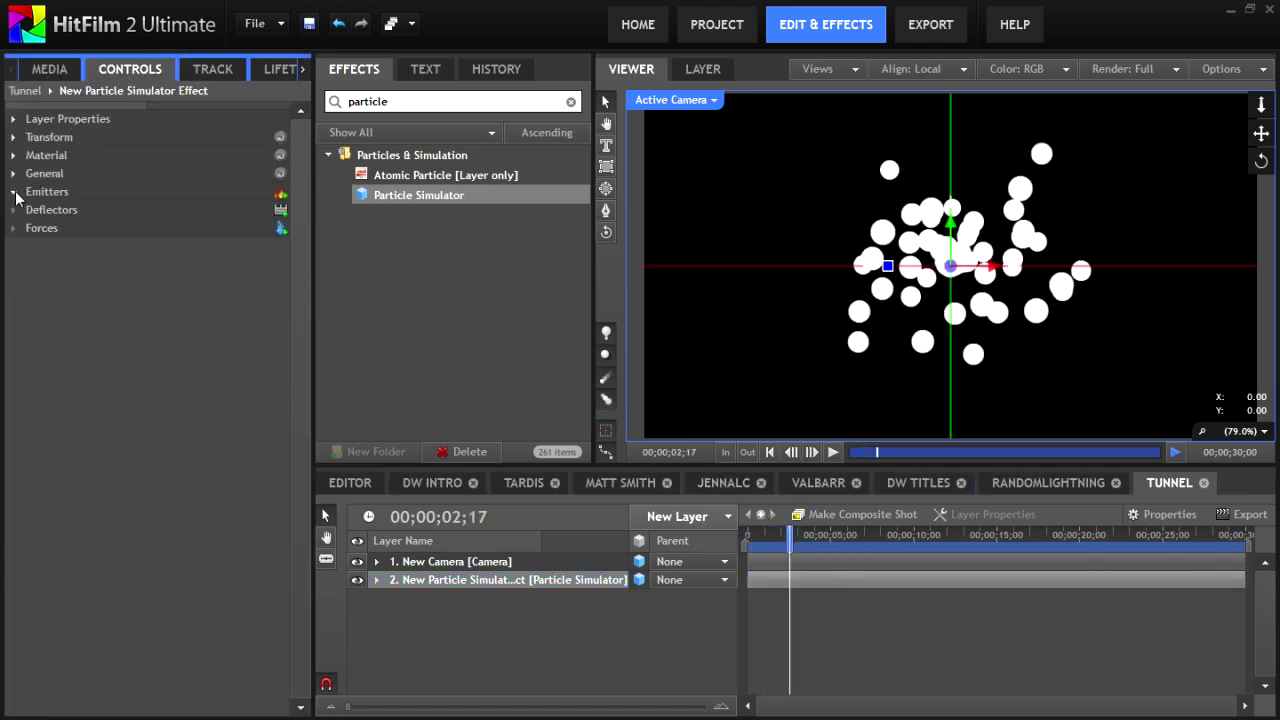
pyautogui.click(14, 192)
pyautogui.click(31, 210)
pyautogui.click(256, 228)
pyautogui.click(262, 261)
pyautogui.click(48, 228)
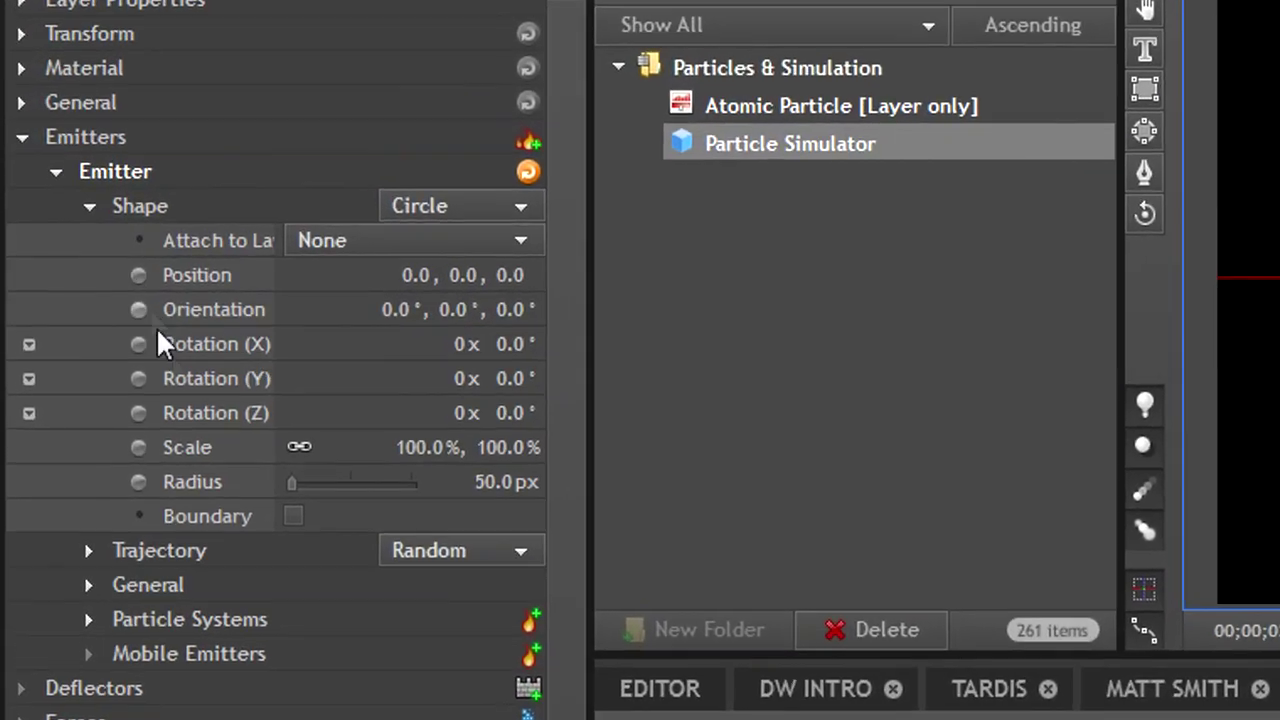
pyautogui.click(293, 517)
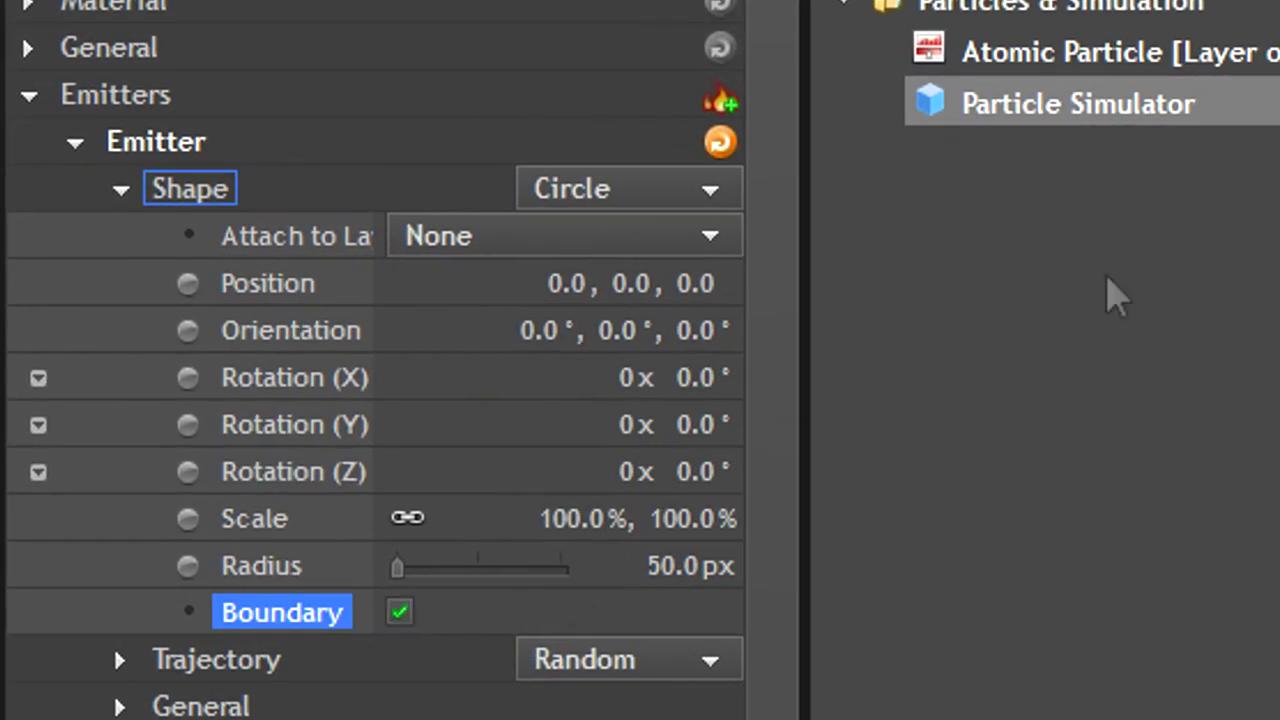
# - Set the emitter's trajectory to Cone with a Y rotation of 90°
pyautogui.click(121, 188)
pyautogui.click(629, 659)
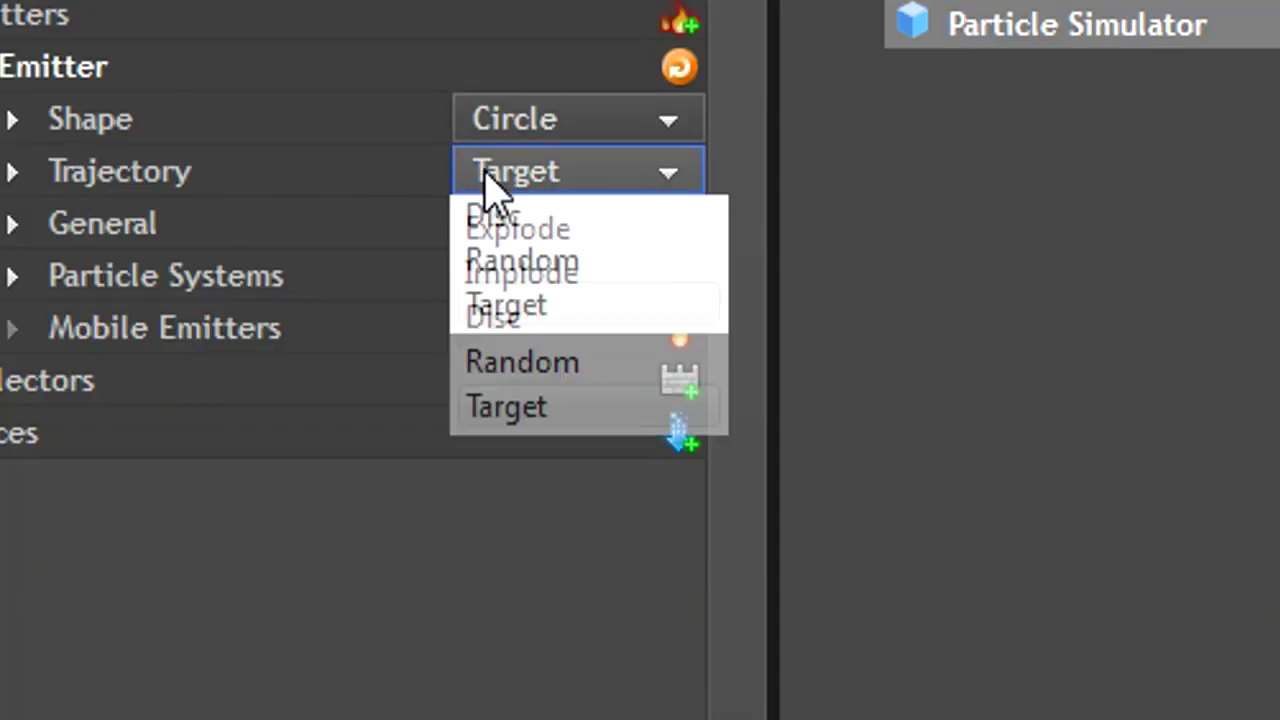
pyautogui.click(630, 290)
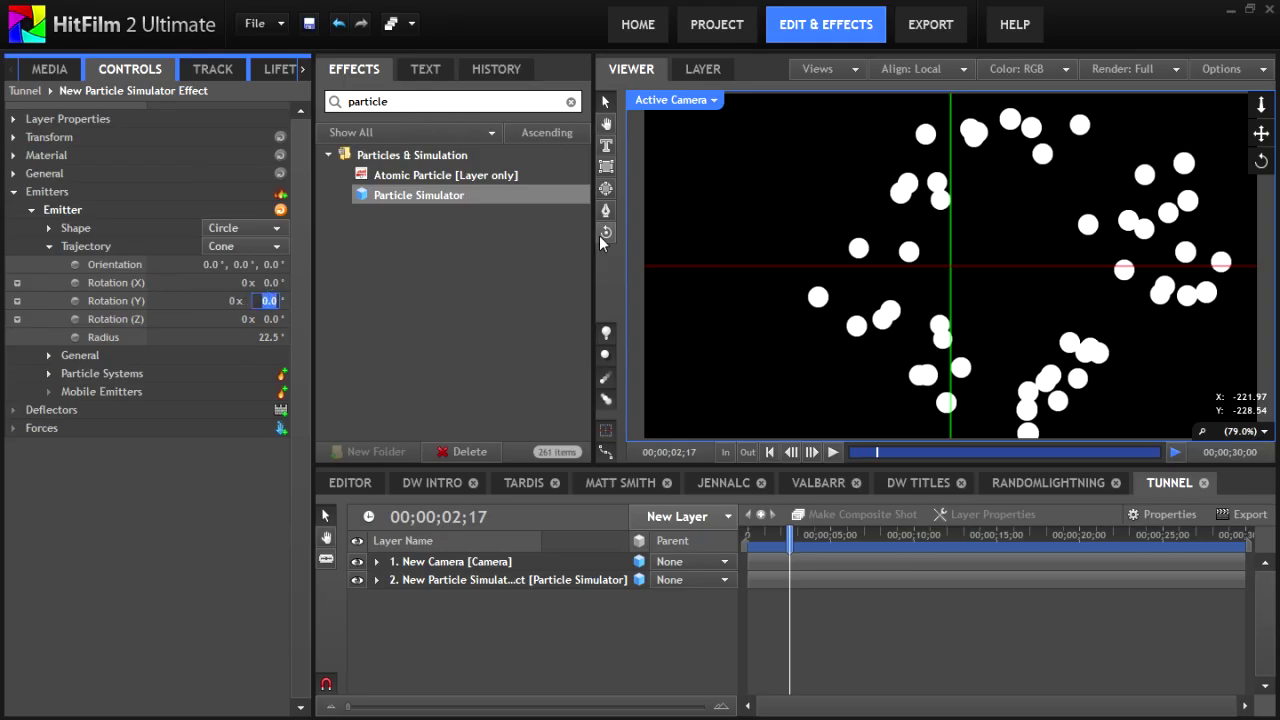
pyautogui.write('90')
pyautogui.press('Return')
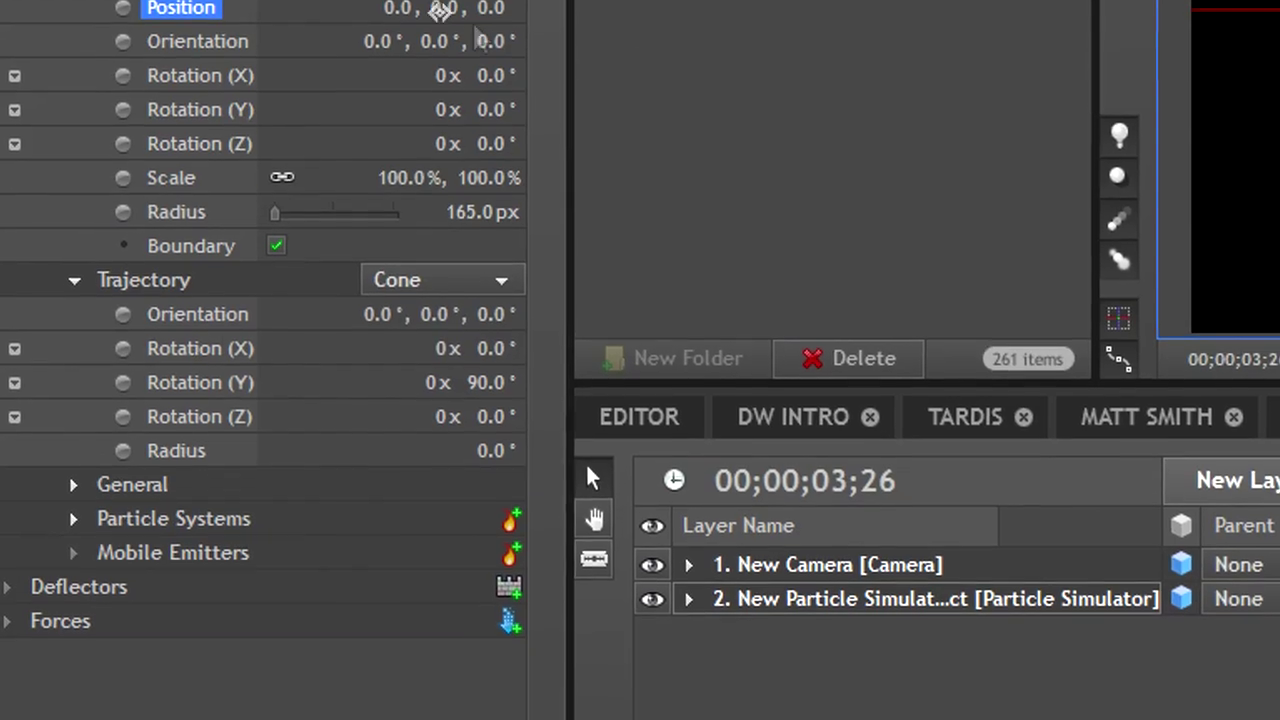
# - Set the particle system's movement life to 33 s and preview the tunnel further along the timeline
pyautogui.click(74, 518)
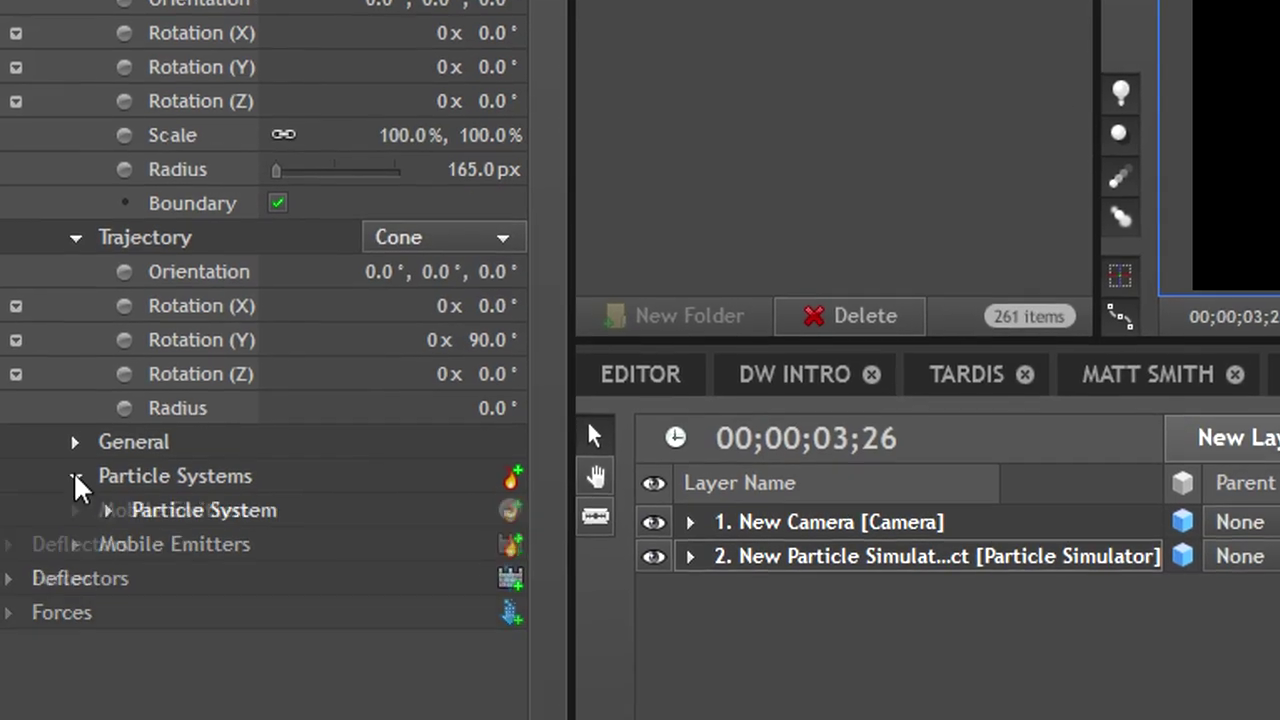
pyautogui.click(108, 553)
pyautogui.click(141, 689)
pyautogui.click(279, 719)
pyautogui.moveTo(289, 618); pyautogui.dragTo(294, 617)
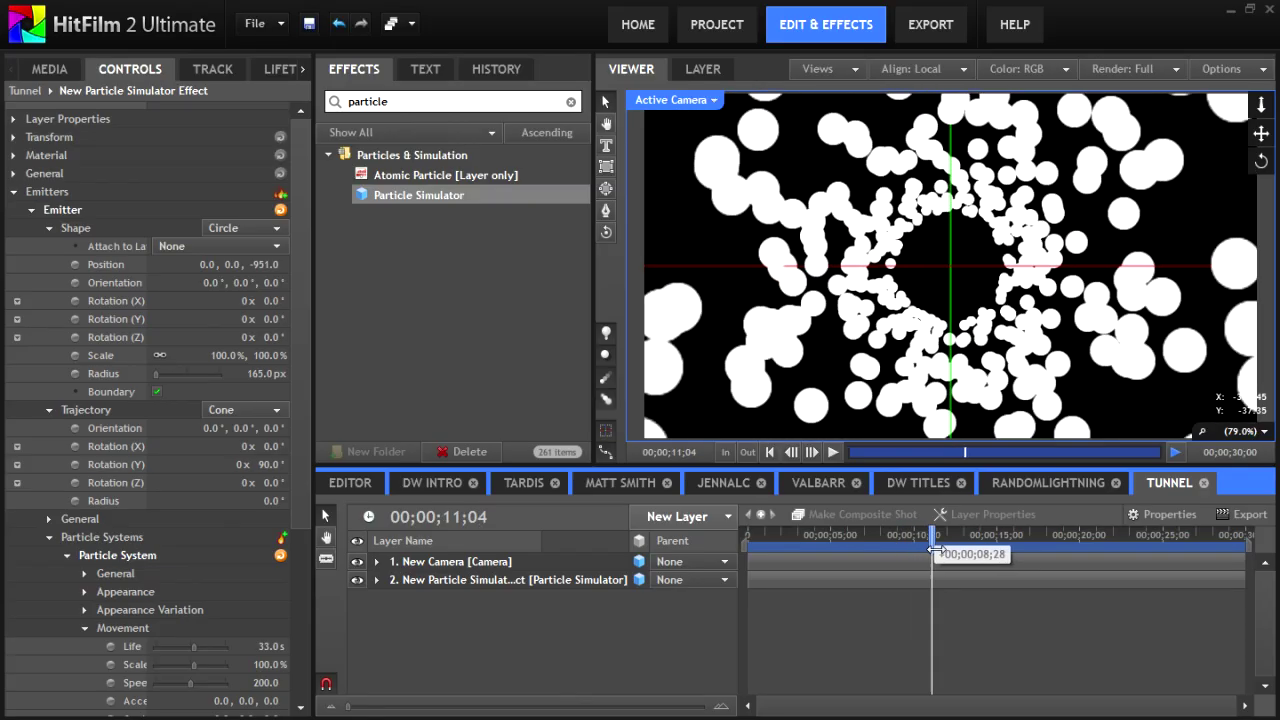
pyautogui.moveTo(933, 557); pyautogui.dragTo(1003, 551)
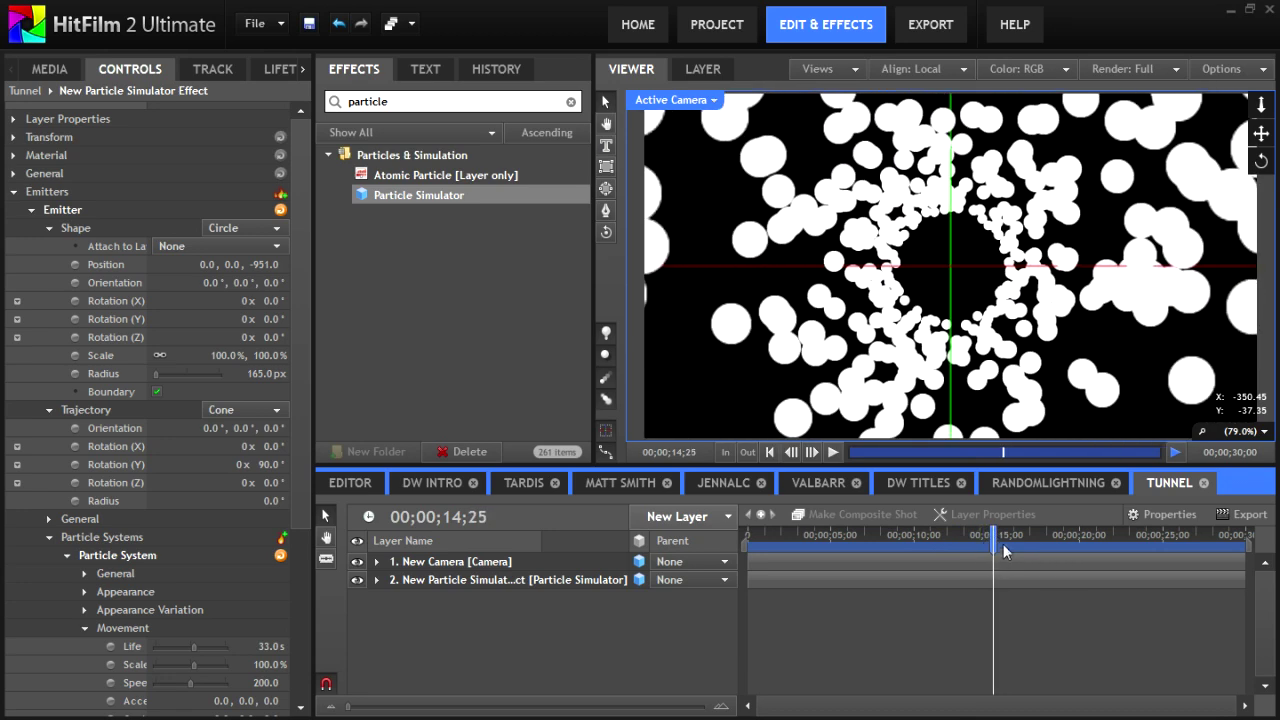
# - Set the particle system's movement speed to 500 and scale to 70%
pyautogui.click(49, 228)
pyautogui.click(49, 246)
pyautogui.write('0')
pyautogui.press('Return')
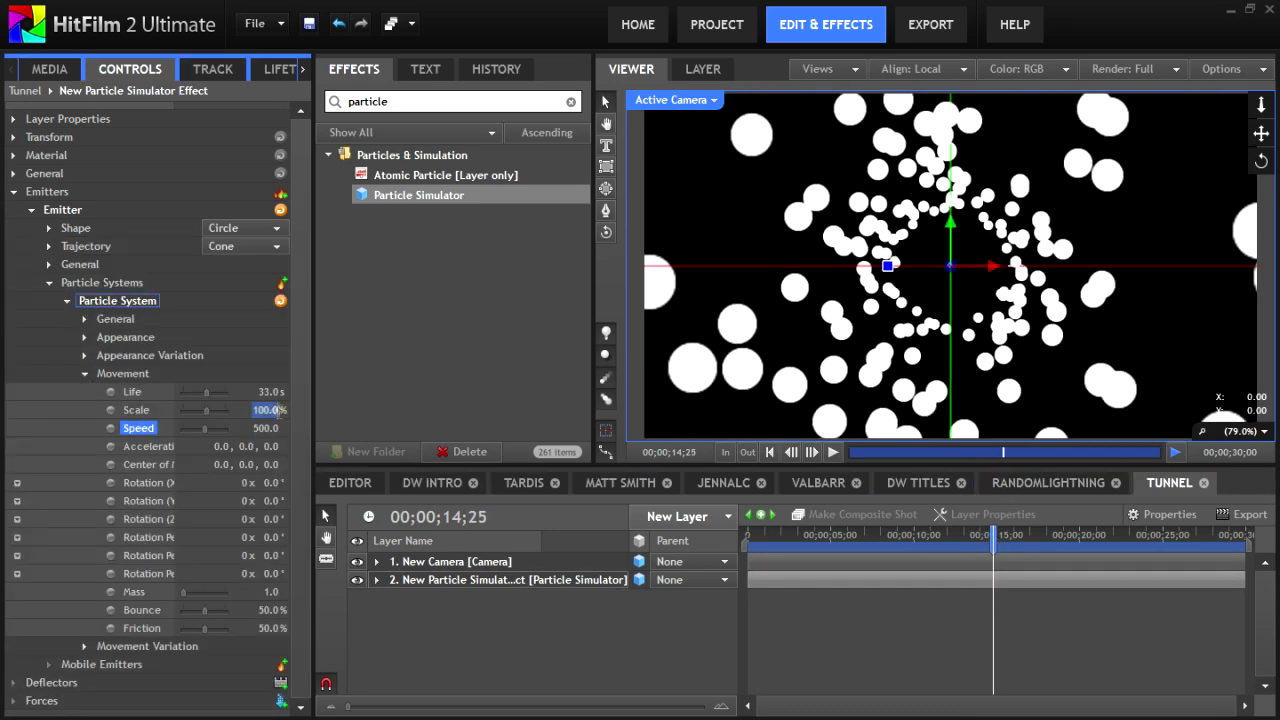
# - Give the particles the Built-In texture source with the Dark Smoke texture
pyautogui.click(84, 337)
pyautogui.click(232, 355)
pyautogui.click(200, 405)
pyautogui.click(232, 373)
pyautogui.click(225, 423)
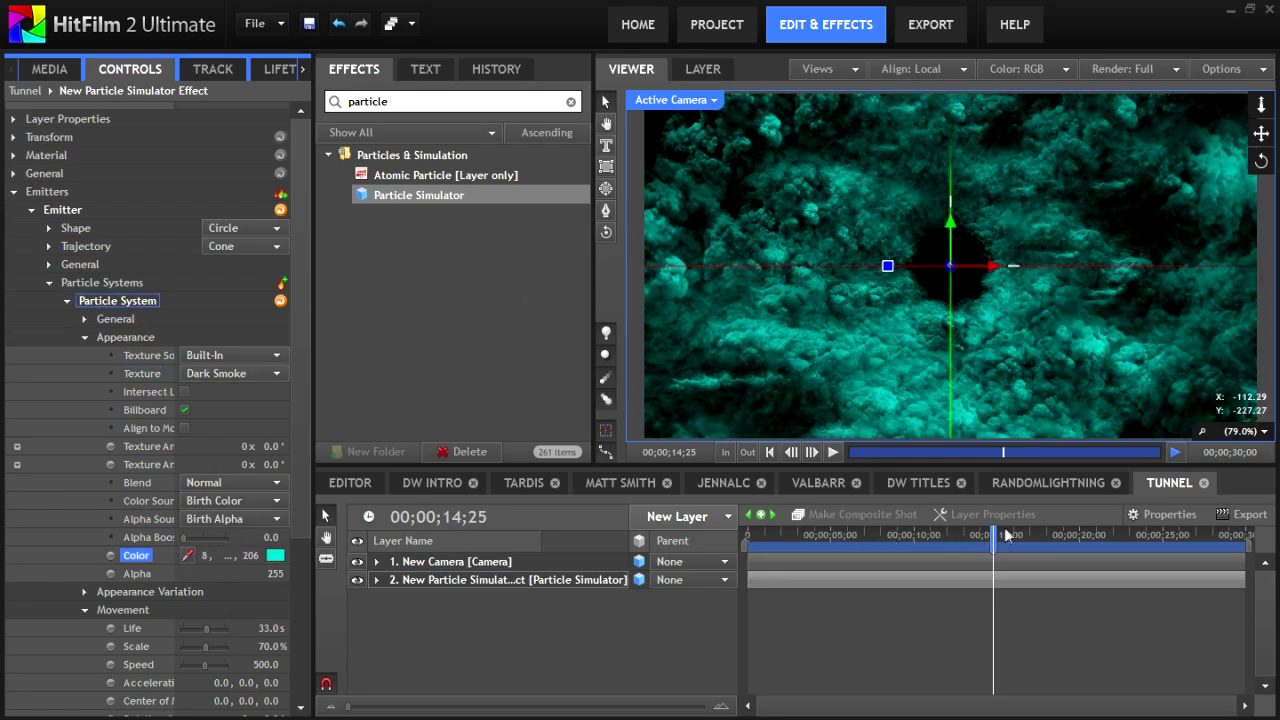
# - Set the particles' first texture angle to 50° and the second texture angle to 70°
pyautogui.moveTo(1005, 537); pyautogui.dragTo(1062, 537)
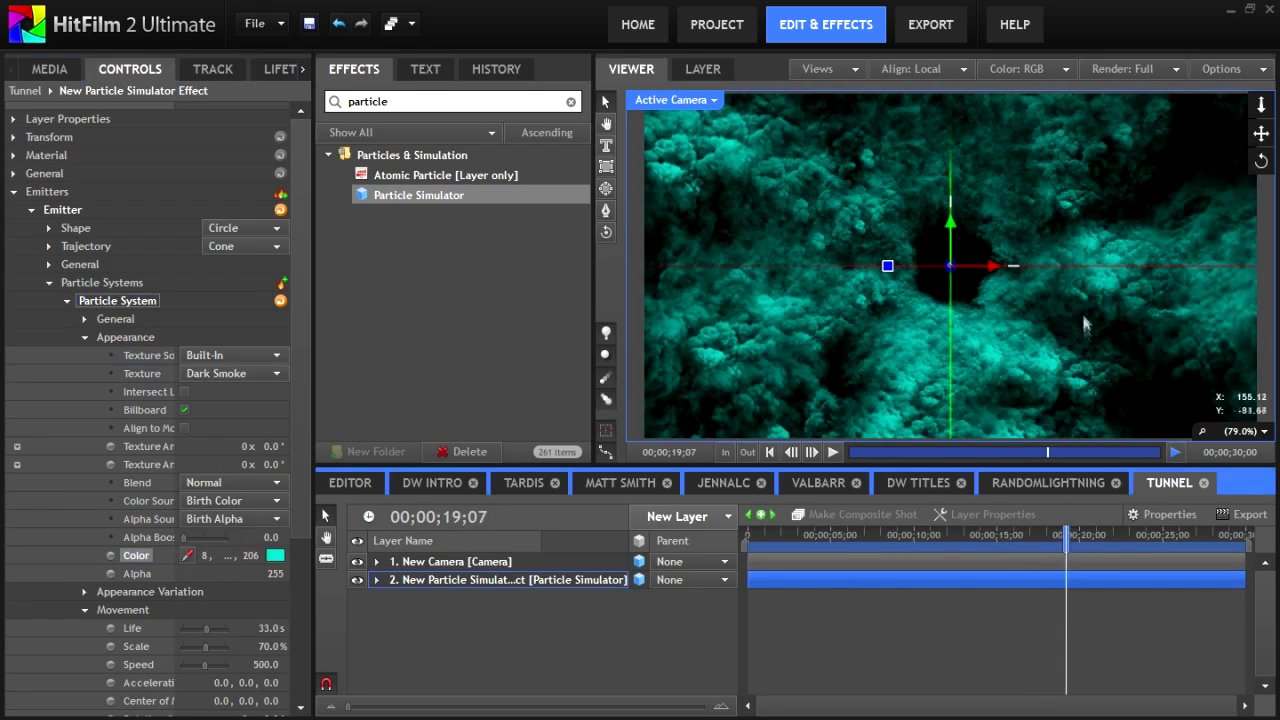
pyautogui.click(275, 446)
pyautogui.write('50')
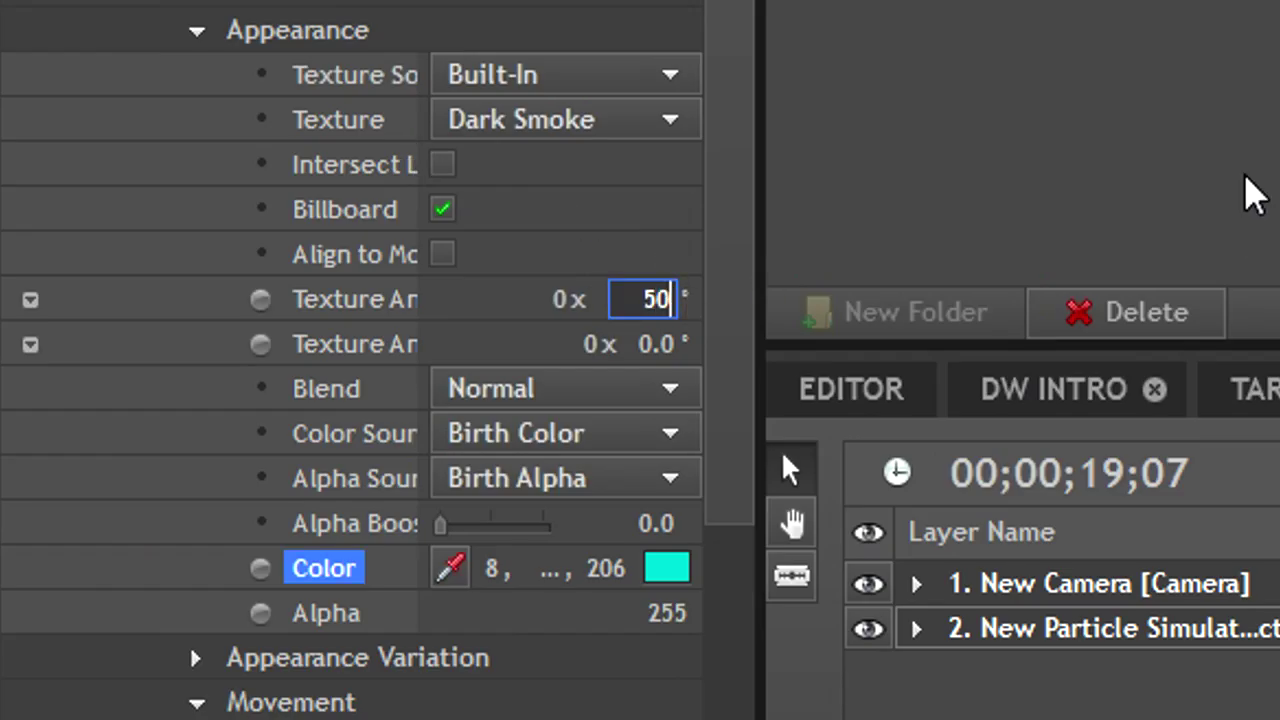
pyautogui.press('Return')
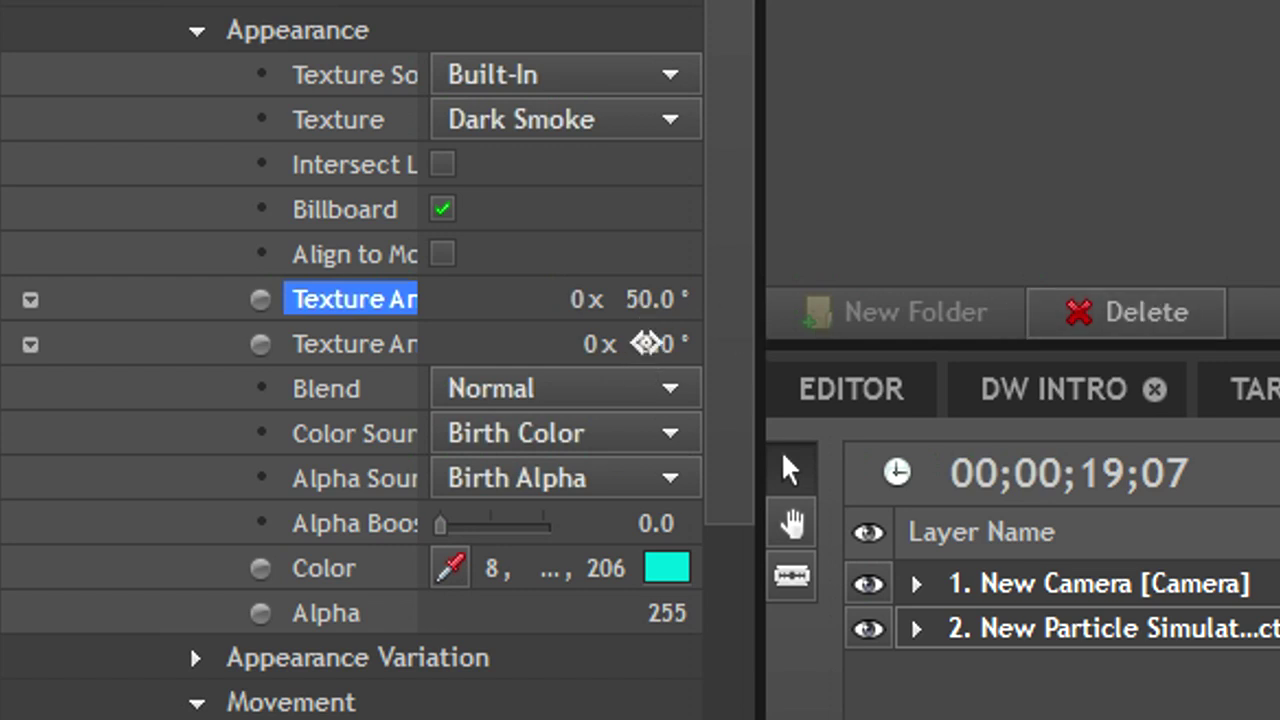
pyautogui.click(645, 342)
pyautogui.write('70')
pyautogui.press('Return')
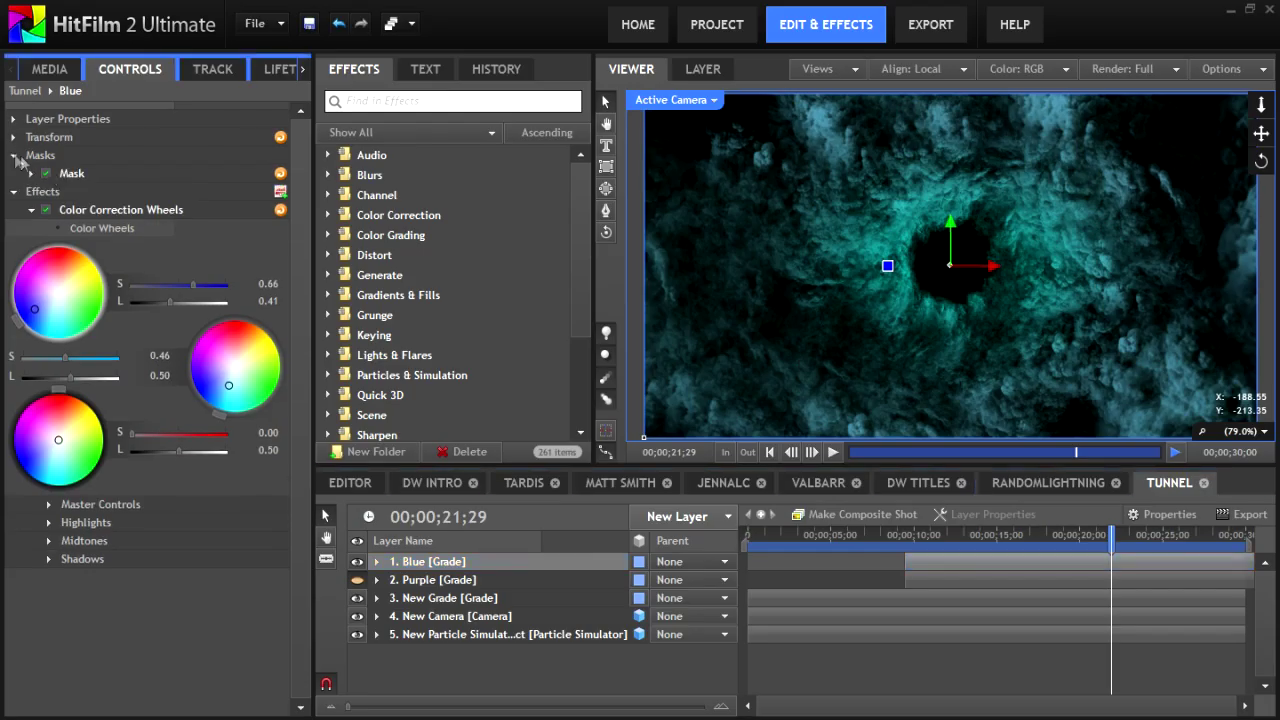
# - Examine the Blue grade layer's elliptical mask and its Inverted option
pyautogui.click(86, 175)
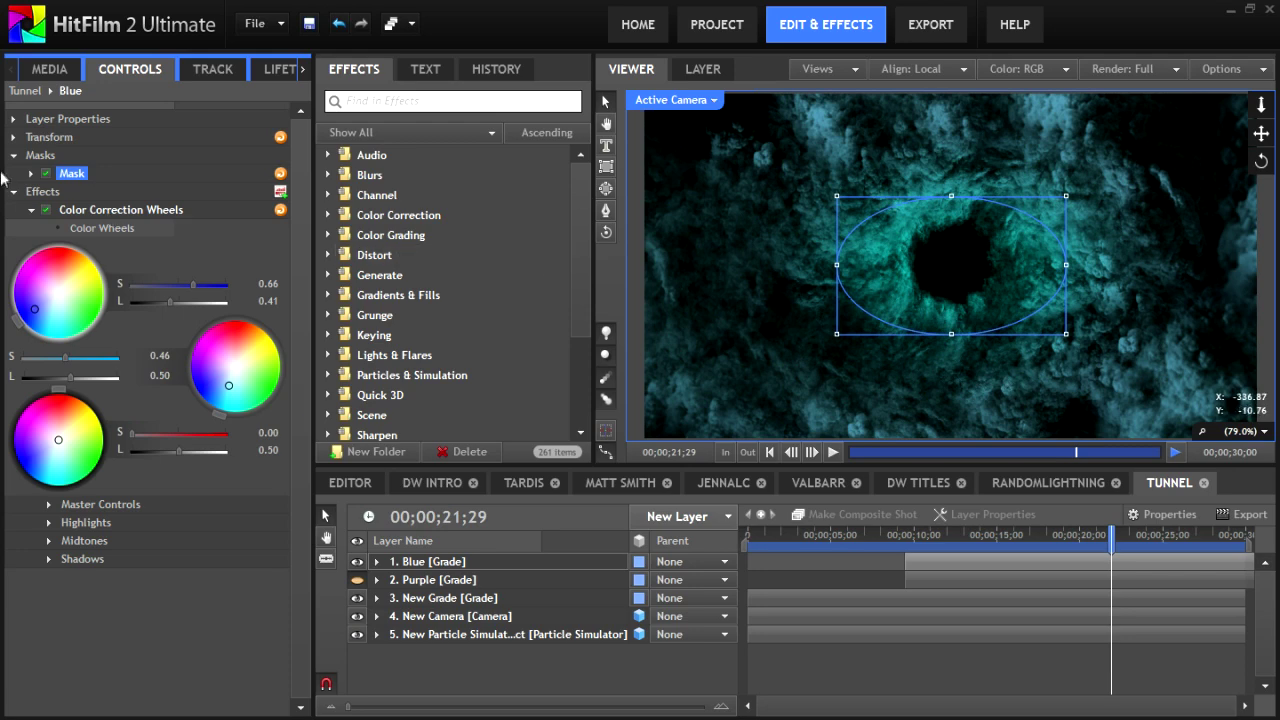
pyautogui.click(31, 173)
pyautogui.click(181, 189)
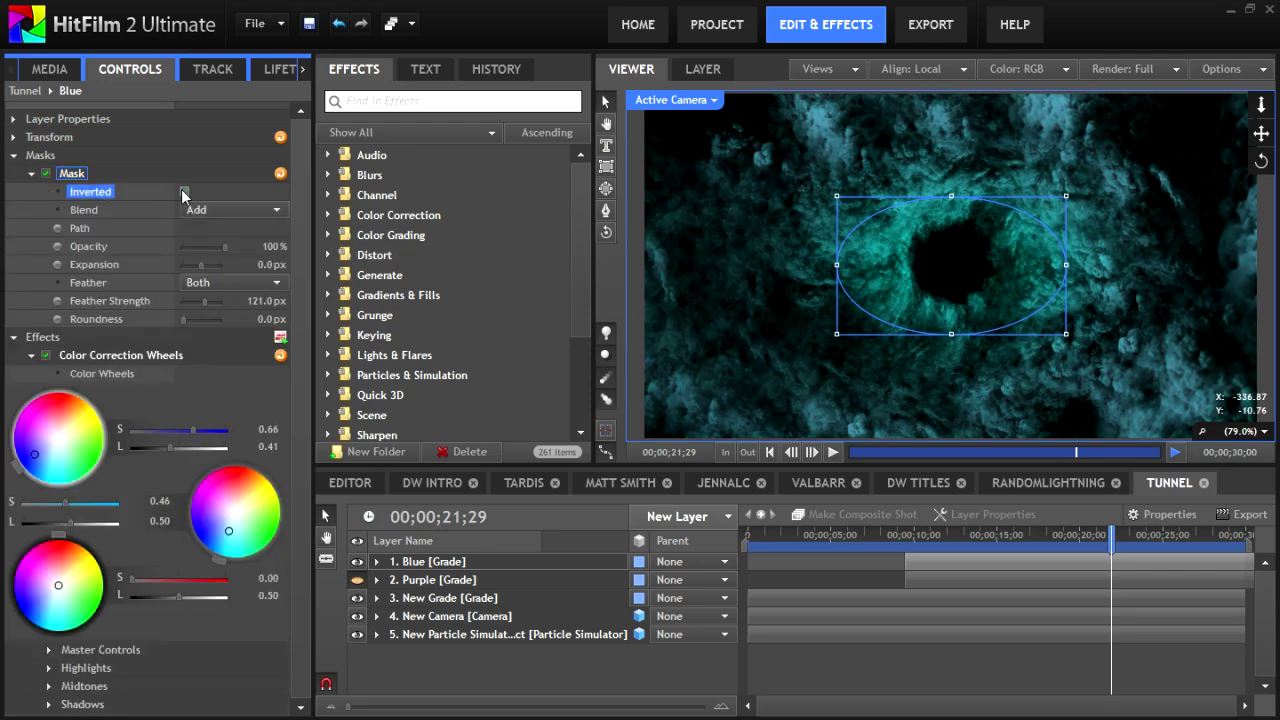
# - Examine the Purple grade layer's Color Correction Wheels and its mask's Inverted option
pyautogui.click(400, 582)
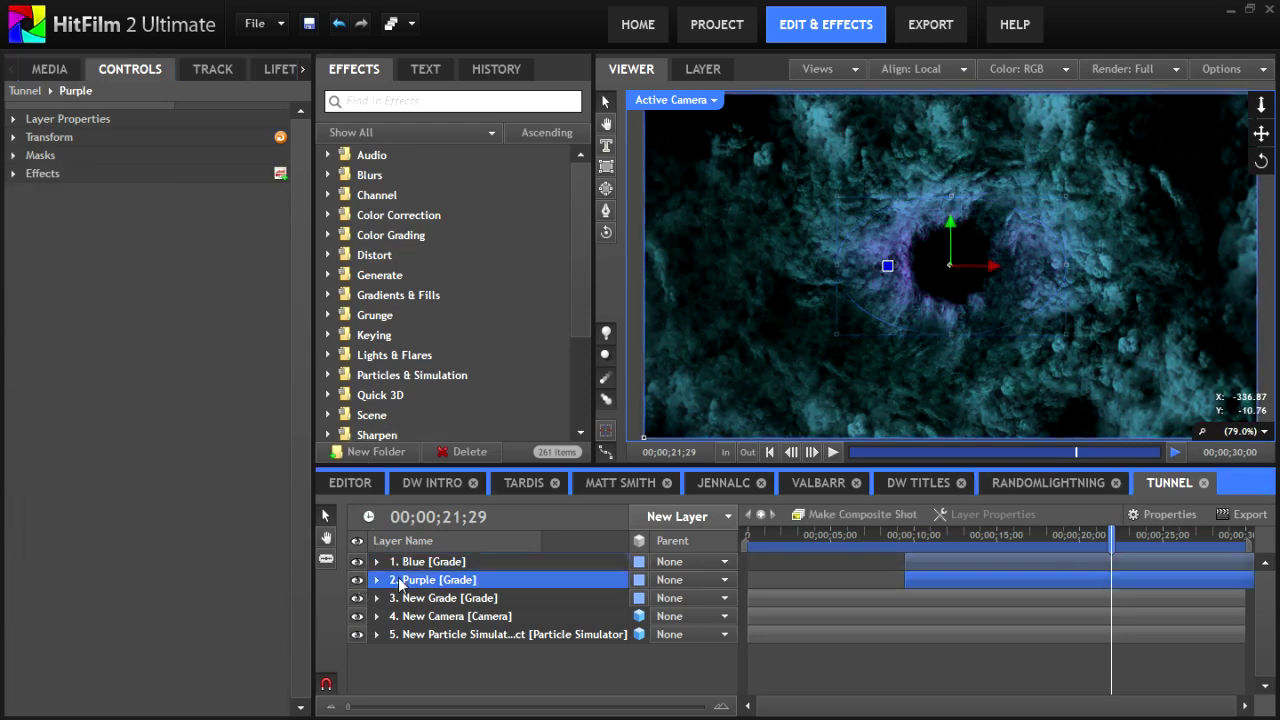
pyautogui.click(13, 173)
pyautogui.click(31, 191)
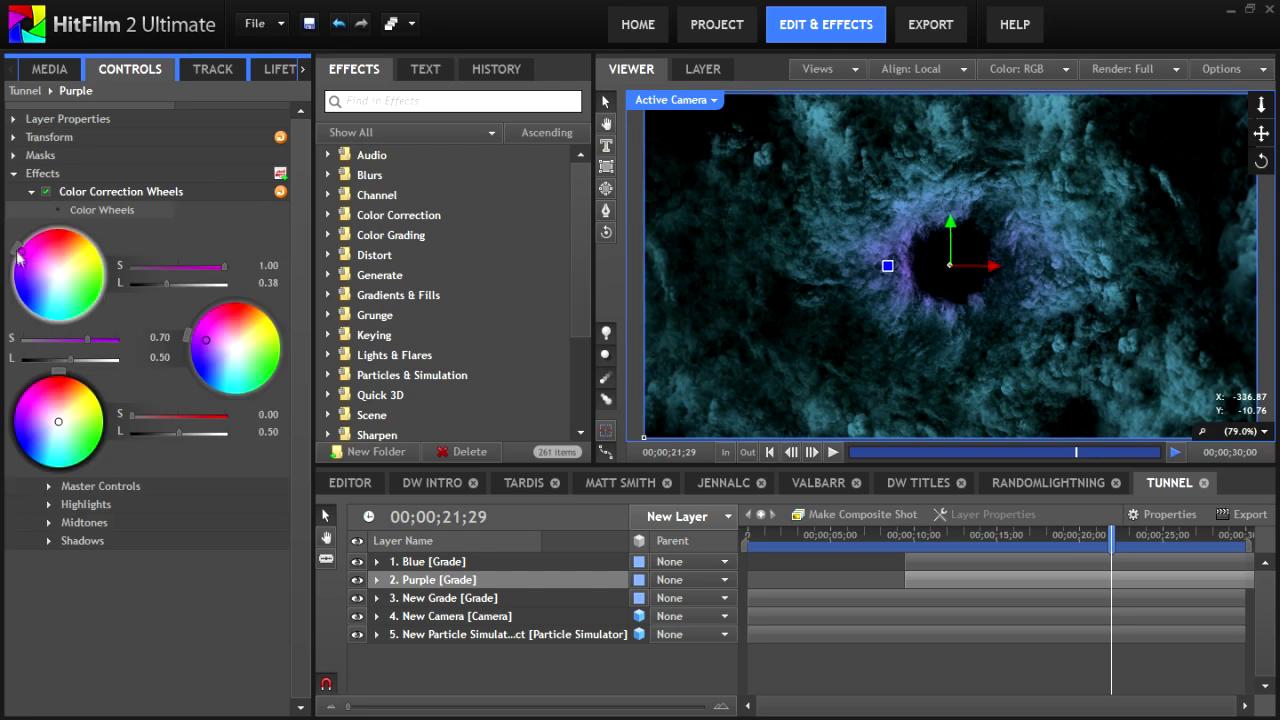
pyautogui.click(14, 157)
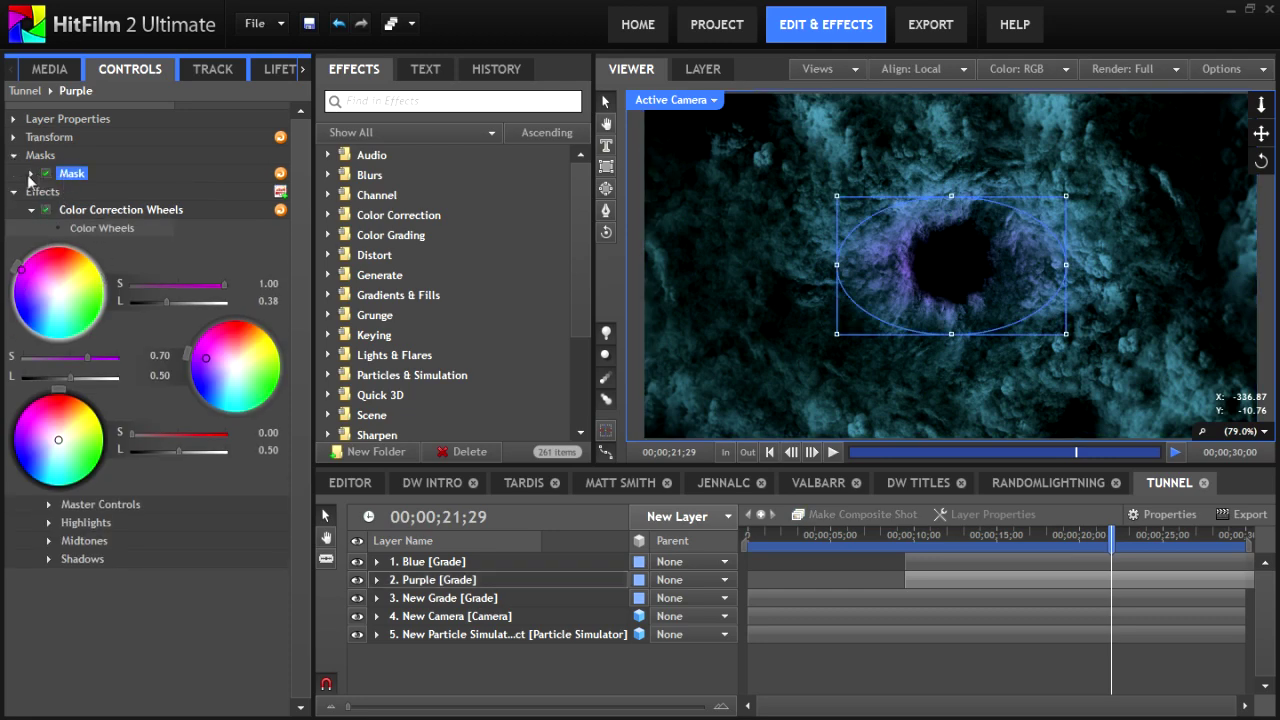
pyautogui.click(31, 174)
pyautogui.click(185, 191)
pyautogui.click(185, 191)
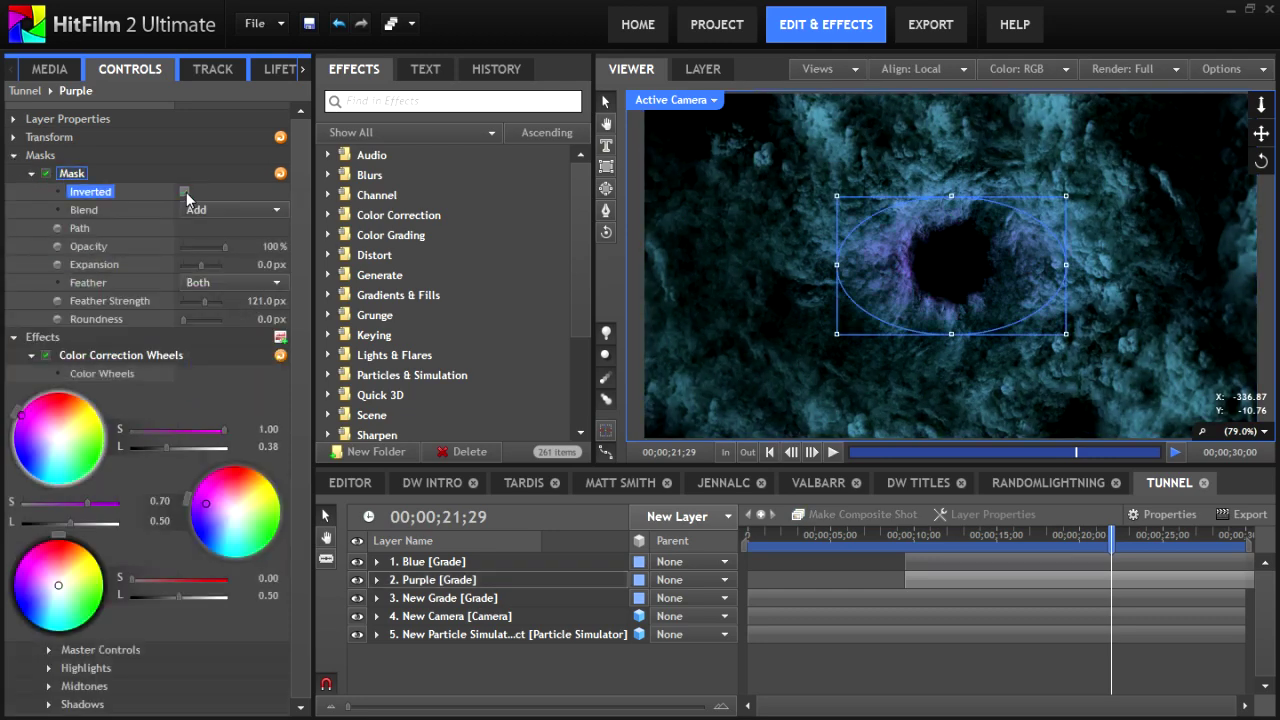
# - Set the Zoom Blur strength to 10
pyautogui.click(276, 226)
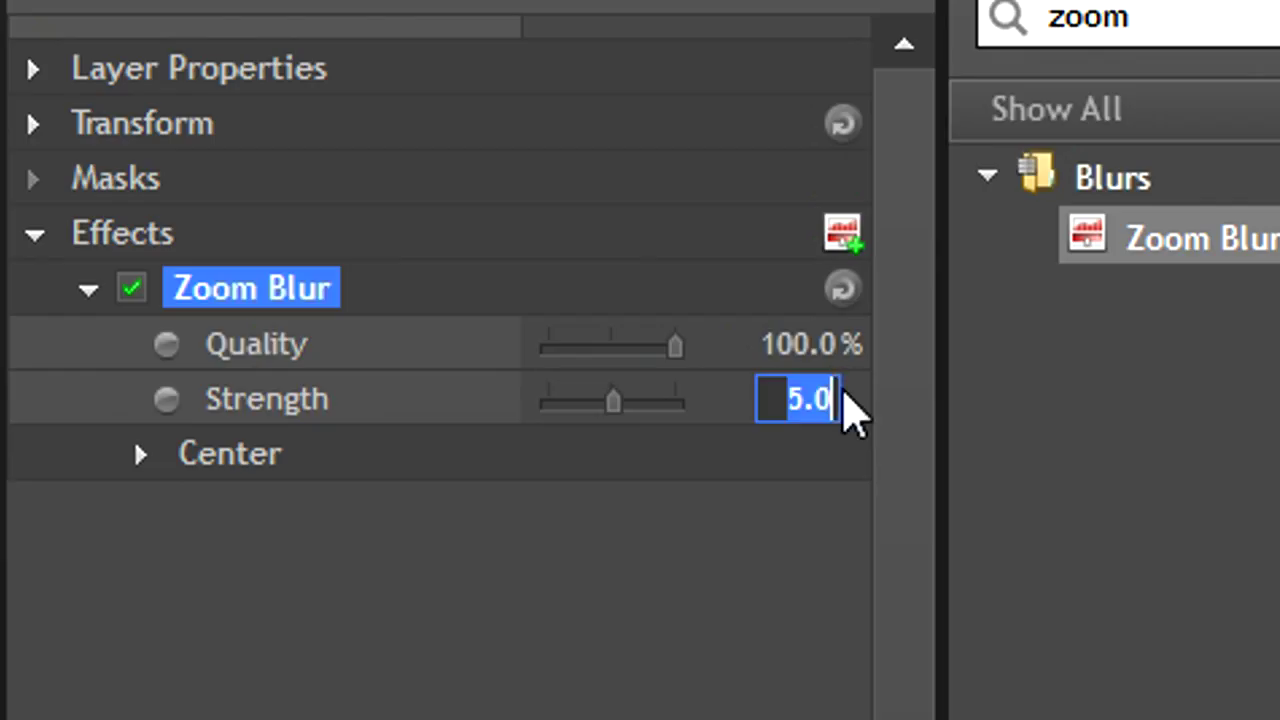
pyautogui.write('10')
pyautogui.press('Return')
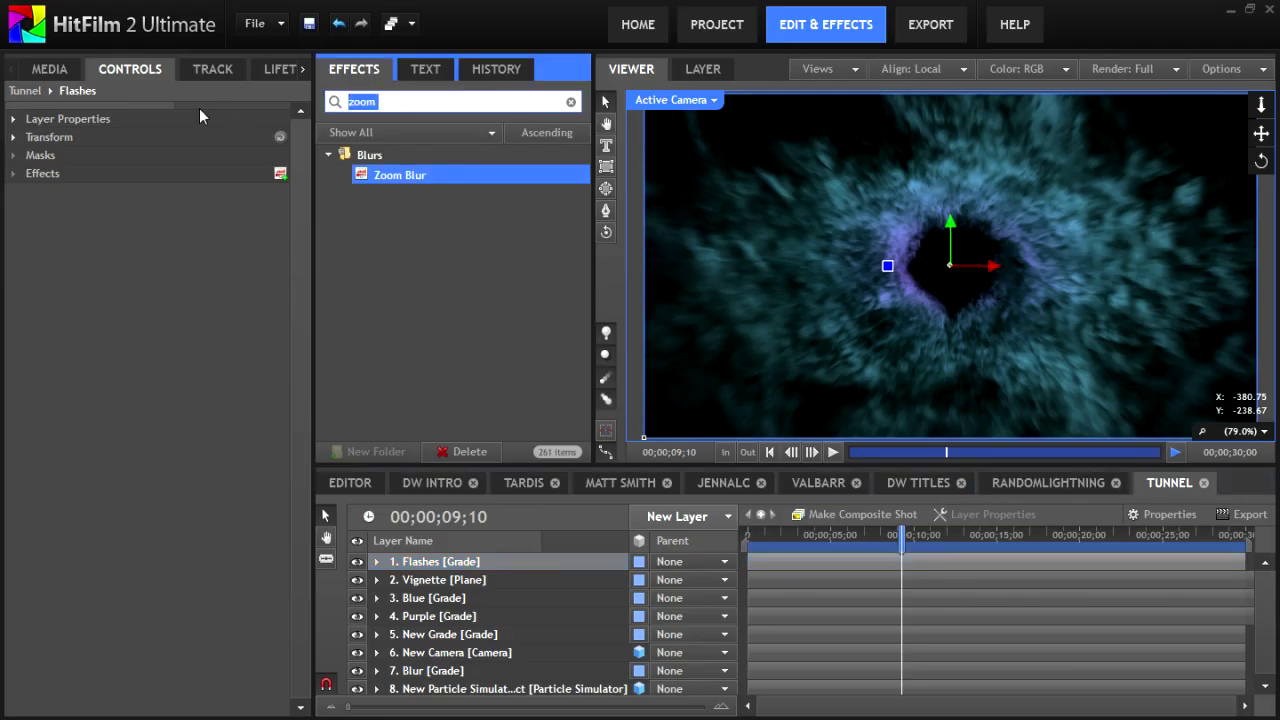
# - Add Brightness & Contrast to the Flashes grade layer with Brightness 74 and Contrast 100
pyautogui.write('brightne')
pyautogui.moveTo(427, 175); pyautogui.dragTo(114, 199)
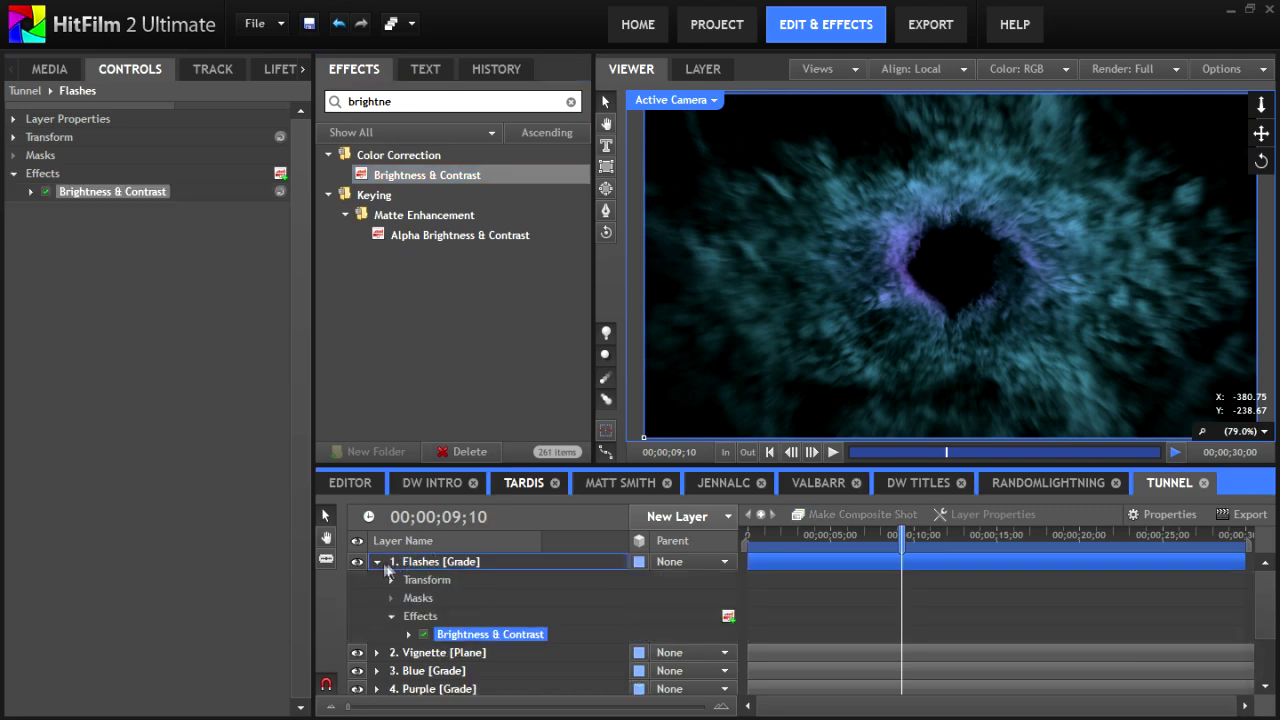
pyautogui.moveTo(205, 211); pyautogui.dragTo(218, 214)
pyautogui.moveTo(205, 229)
pyautogui.mouseDown()
pyautogui.moveTo(242, 237)
pyautogui.moveTo(209, 209)
pyautogui.moveTo(219, 212)
pyautogui.mouseUp()
# - Draw an elliptical mask on the Flashes layer over the tunnel's upper-left area and set its feather strength to 120 px
pyautogui.click(435, 562)
pyautogui.click(606, 188)
pyautogui.moveTo(683, 147); pyautogui.dragTo(841, 289)
pyautogui.click(33, 174)
pyautogui.moveTo(184, 302); pyautogui.dragTo(205, 307)
pyautogui.click(860, 604)
# - At the start of the timeline, enable keyframing for the mask's Path and Opacity and set the opacity to 0%
pyautogui.moveTo(765, 537); pyautogui.dragTo(737, 540)
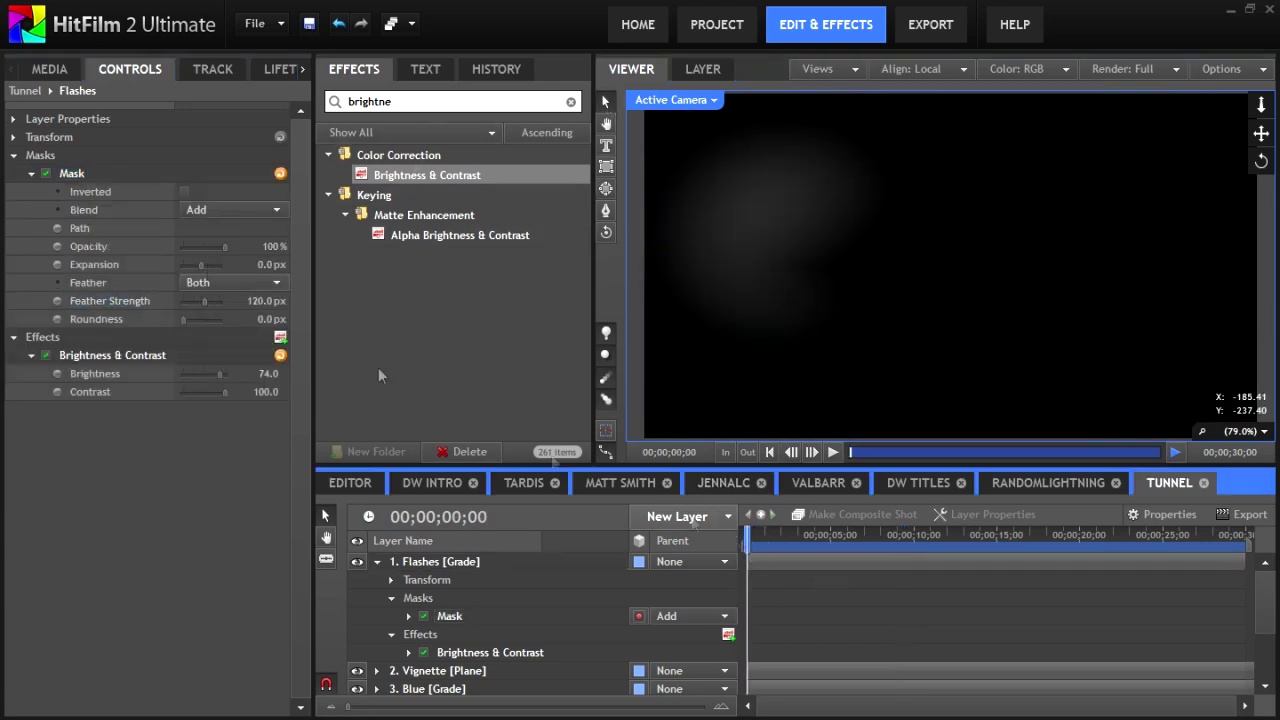
pyautogui.click(57, 228)
pyautogui.click(57, 246)
pyautogui.moveTo(224, 246); pyautogui.dragTo(170, 255)
# - Animate the Flashes mask to different places around the tunnel with path keyframes at about 3, 8, 12 and 20 seconds
pyautogui.moveTo(758, 545); pyautogui.dragTo(797, 542)
pyautogui.moveTo(782, 234); pyautogui.dragTo(922, 193)
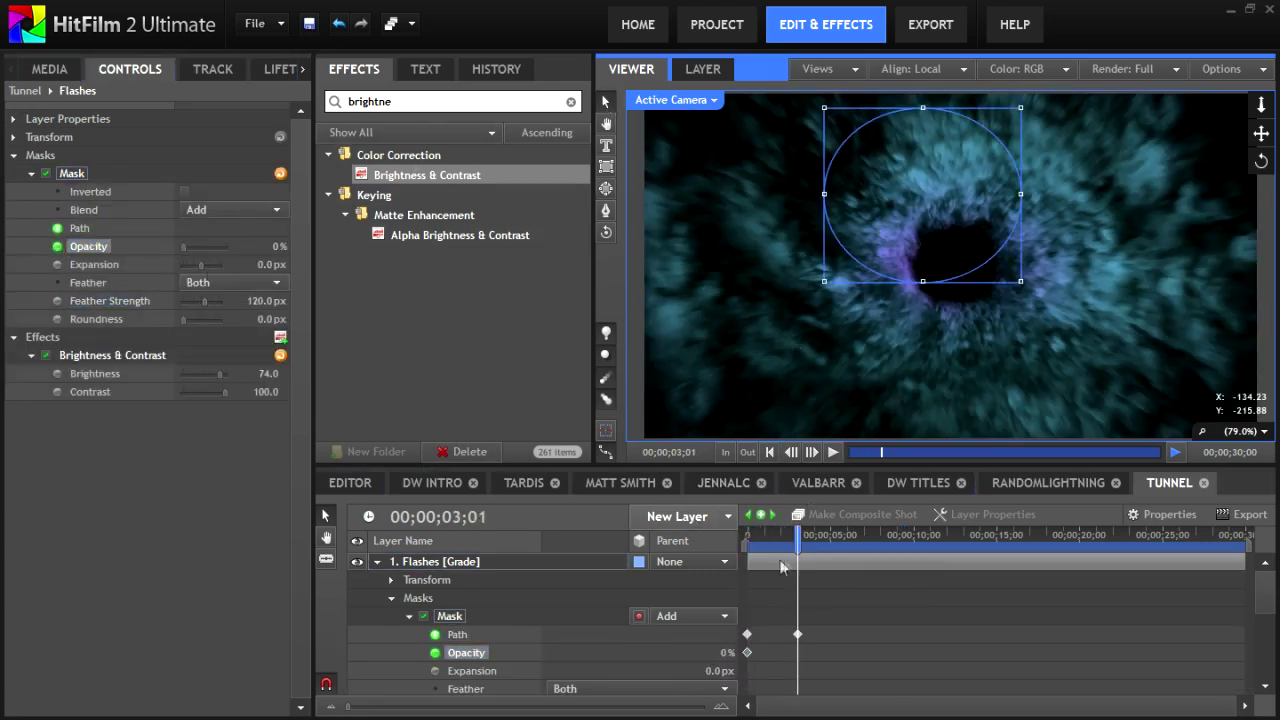
pyautogui.moveTo(797, 541); pyautogui.dragTo(881, 541)
pyautogui.moveTo(877, 208); pyautogui.dragTo(1076, 325)
pyautogui.moveTo(882, 541); pyautogui.dragTo(952, 541)
pyautogui.moveTo(1032, 411); pyautogui.dragTo(983, 383)
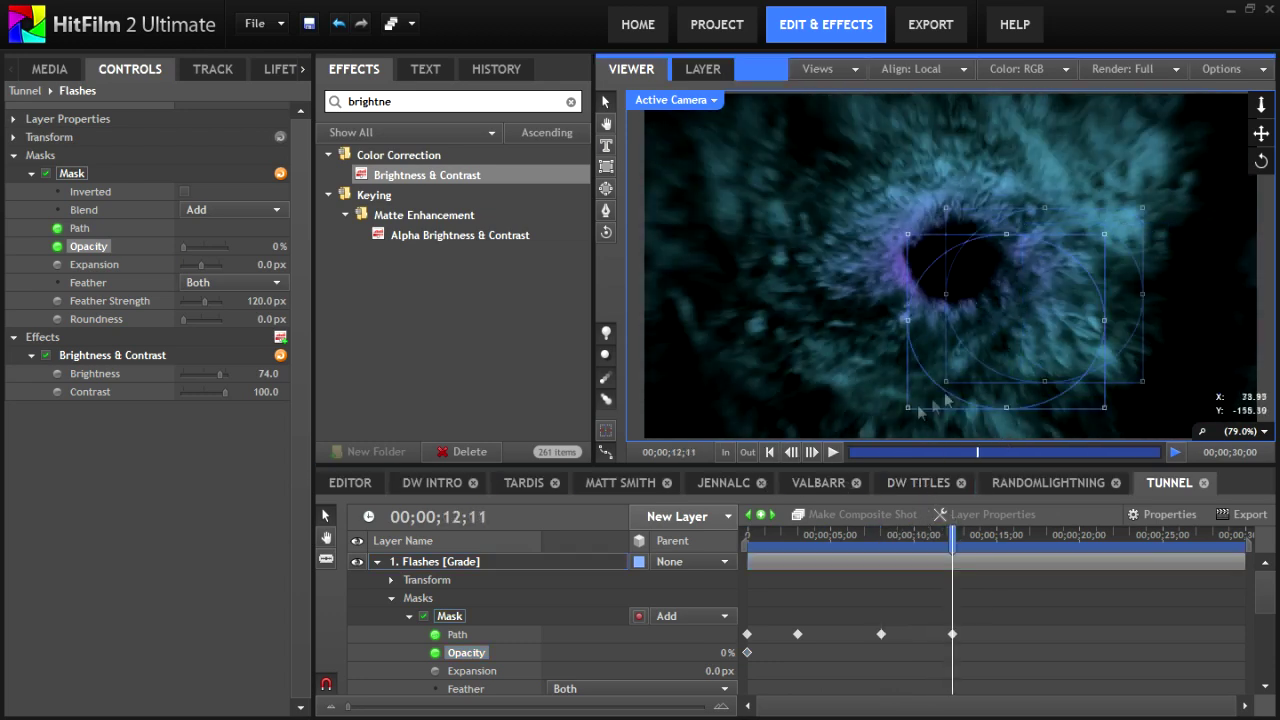
pyautogui.moveTo(1048, 536); pyautogui.dragTo(1077, 541)
pyautogui.moveTo(953, 376); pyautogui.dragTo(1024, 155)
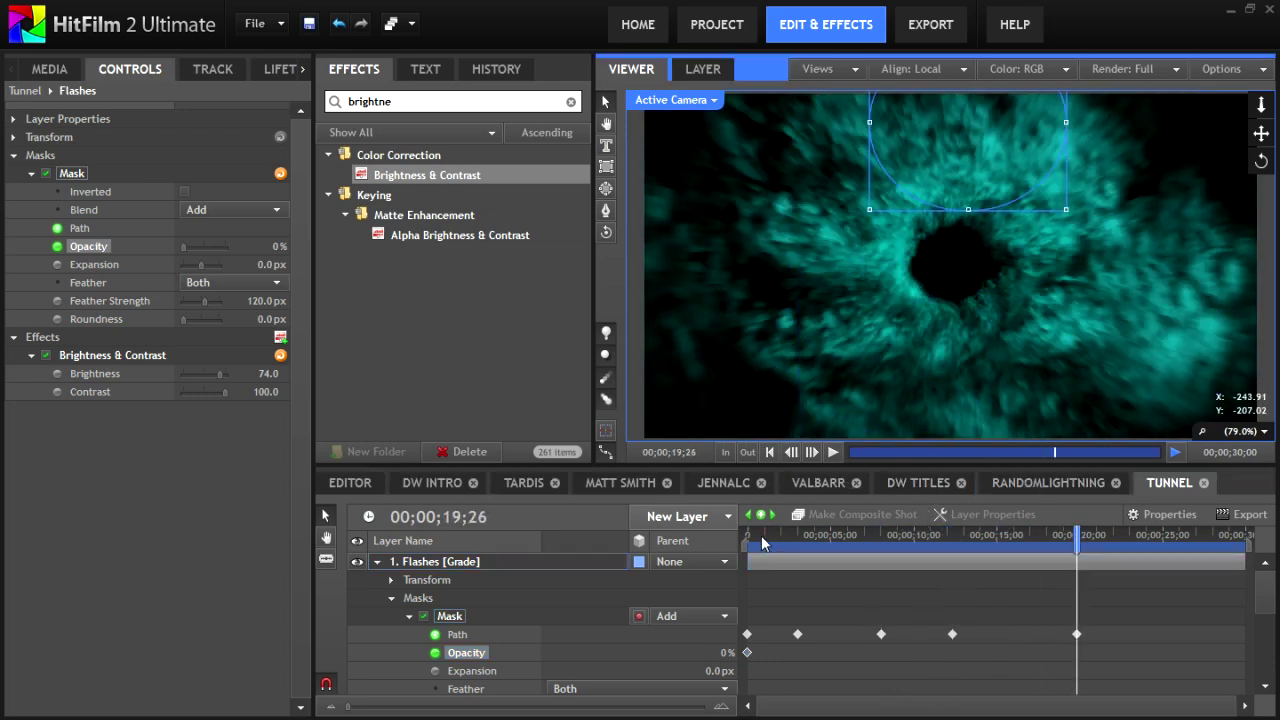
# - Keyframe a brief flash near the start by raising the mask's opacity and returning it to 0% at 00;00;00;13, then preview it
pyautogui.moveTo(768, 545); pyautogui.dragTo(752, 541)
pyautogui.moveTo(726, 654); pyautogui.dragTo(800, 654)
pyautogui.moveTo(750, 541); pyautogui.dragTo(755, 541)
pyautogui.moveTo(726, 654); pyautogui.dragTo(640, 654)
pyautogui.click(768, 624)
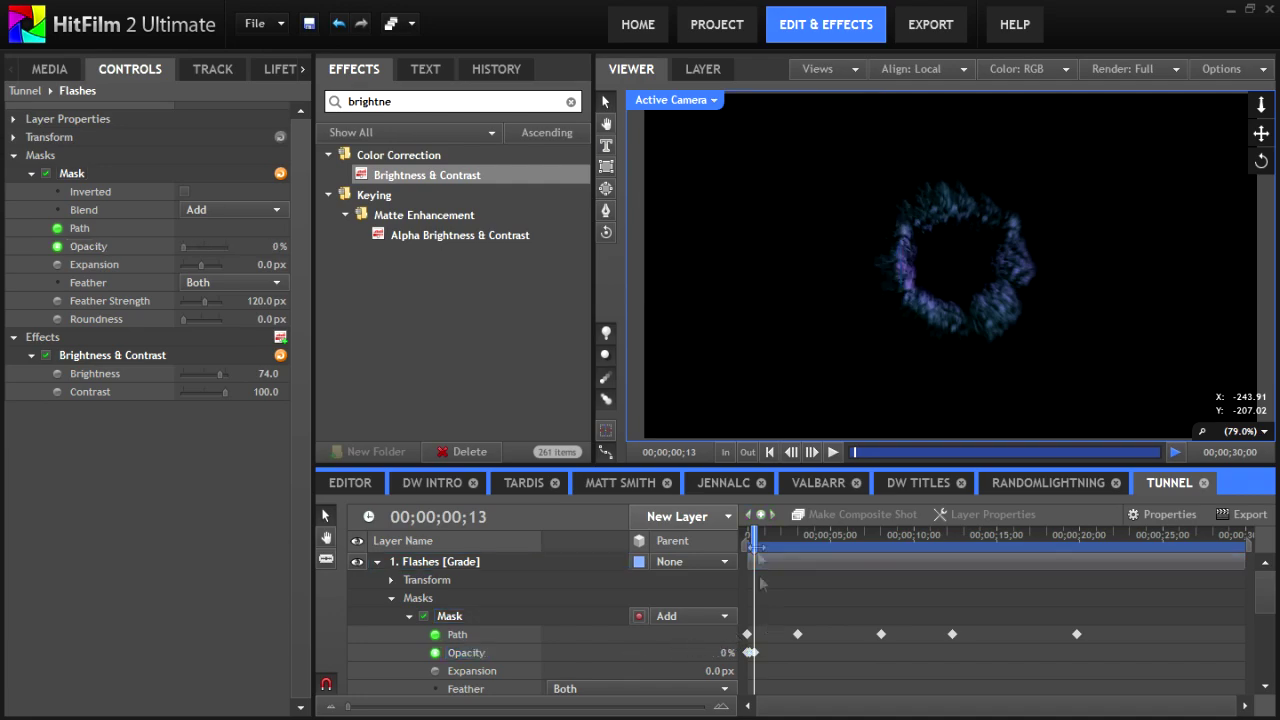
pyautogui.moveTo(750, 541); pyautogui.dragTo(820, 541)
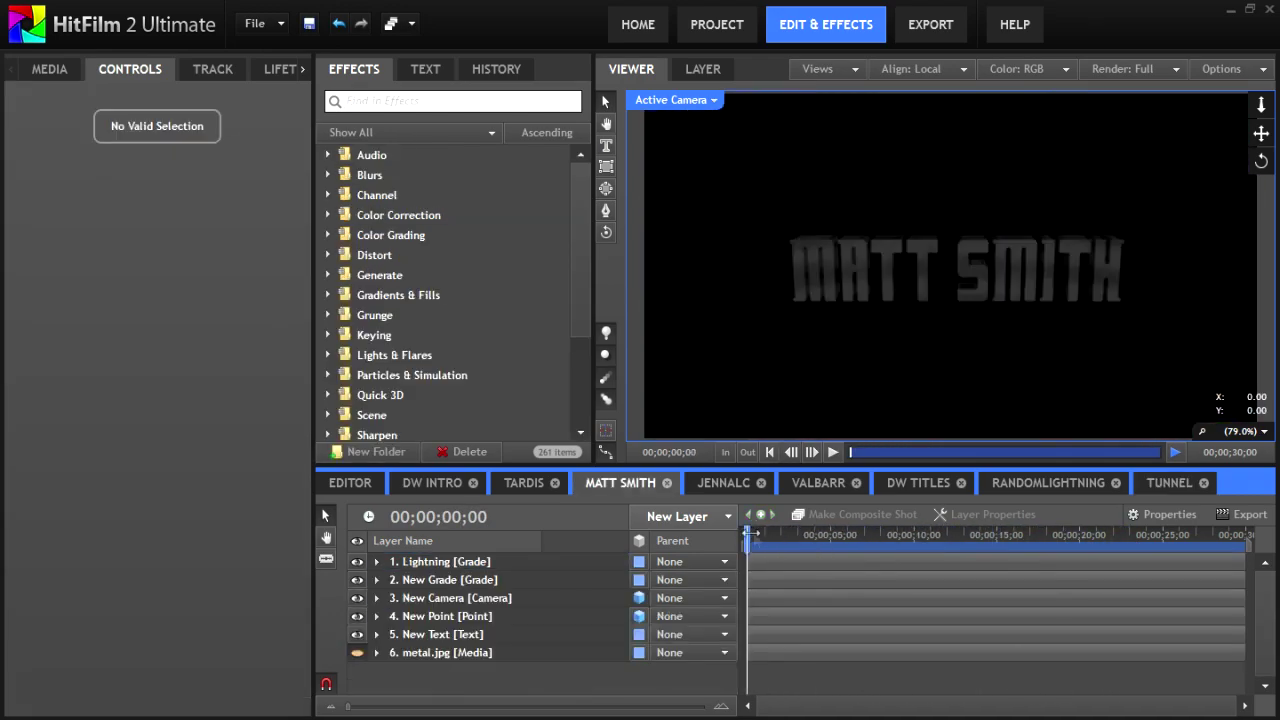
# - Examine the Lightning layer's effects and the New Point layer's Rotation (X) and Position keyframes in the actor's name title composite
pyautogui.moveTo(749, 535); pyautogui.dragTo(753, 535)
pyautogui.click(383, 581)
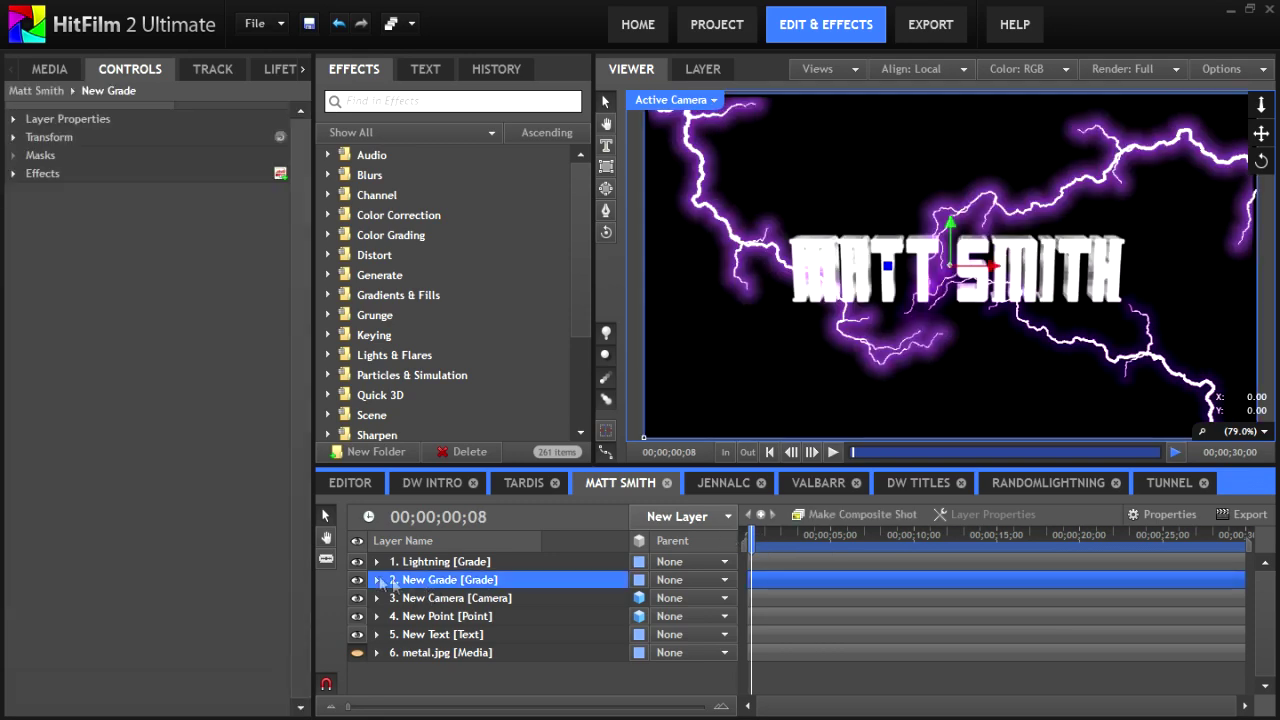
pyautogui.click(400, 562)
pyautogui.click(15, 175)
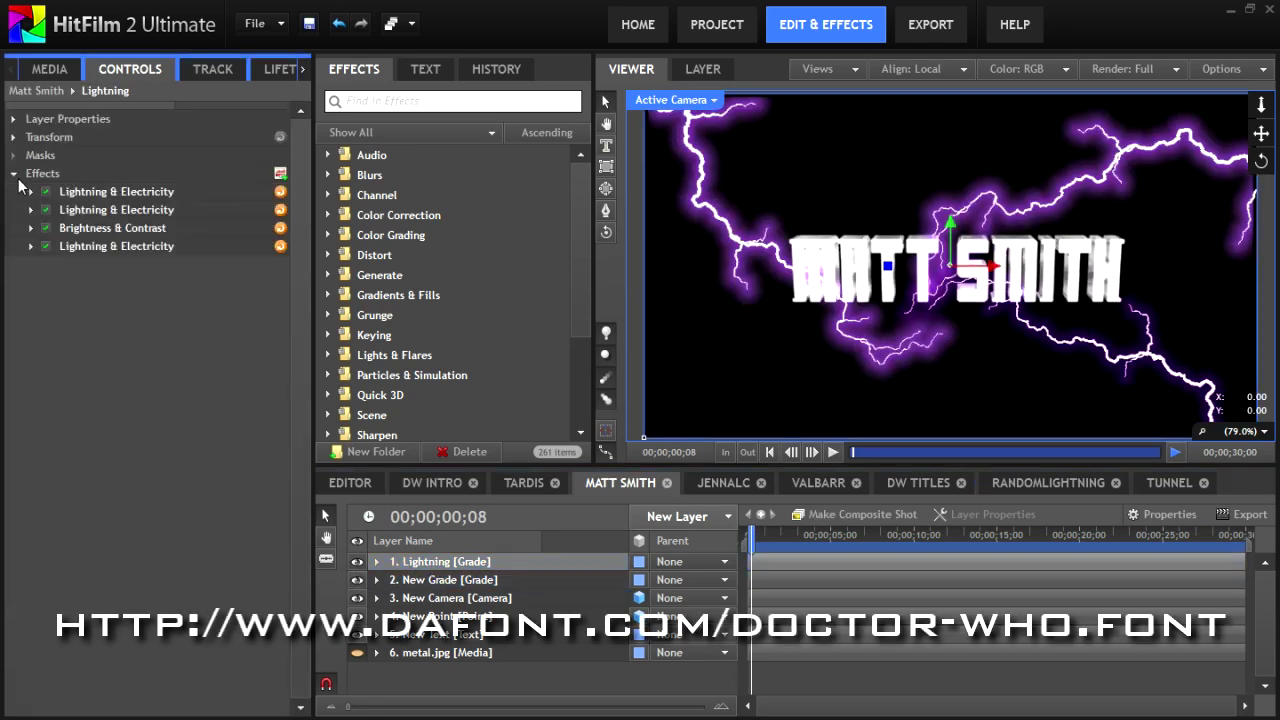
pyautogui.click(32, 247)
pyautogui.click(69, 375)
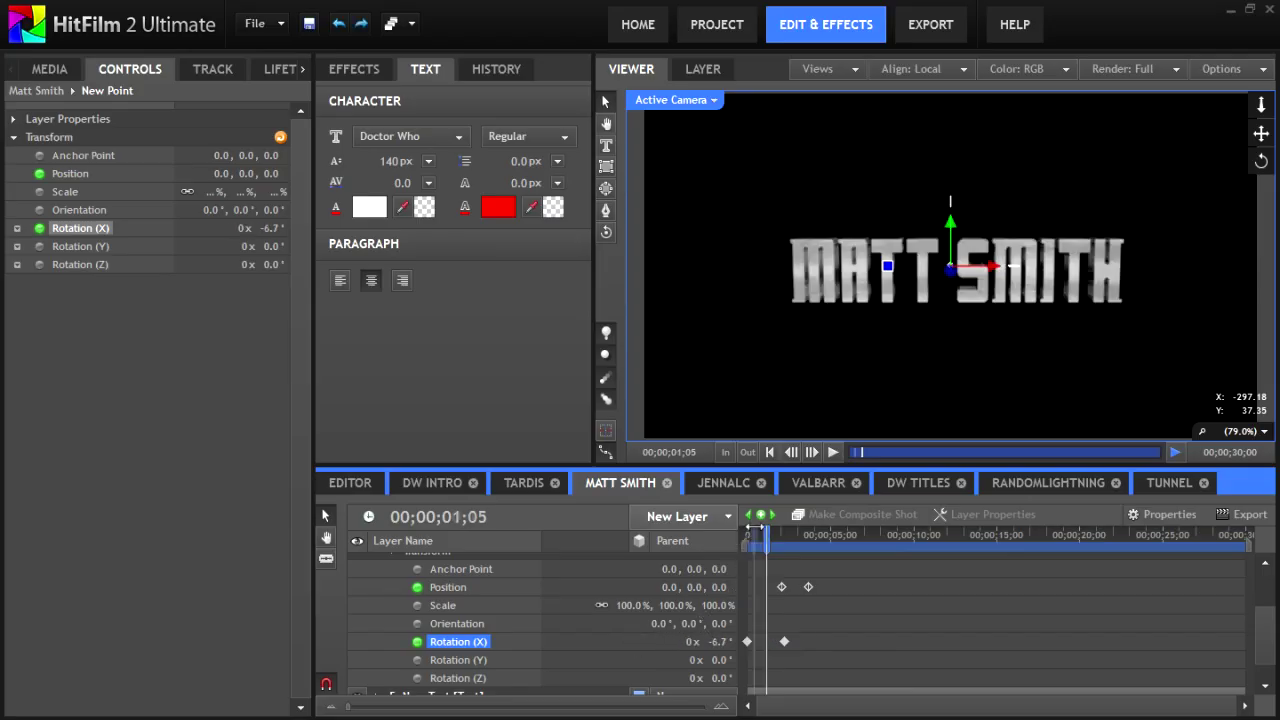
pyautogui.moveTo(762, 524); pyautogui.dragTo(803, 537)
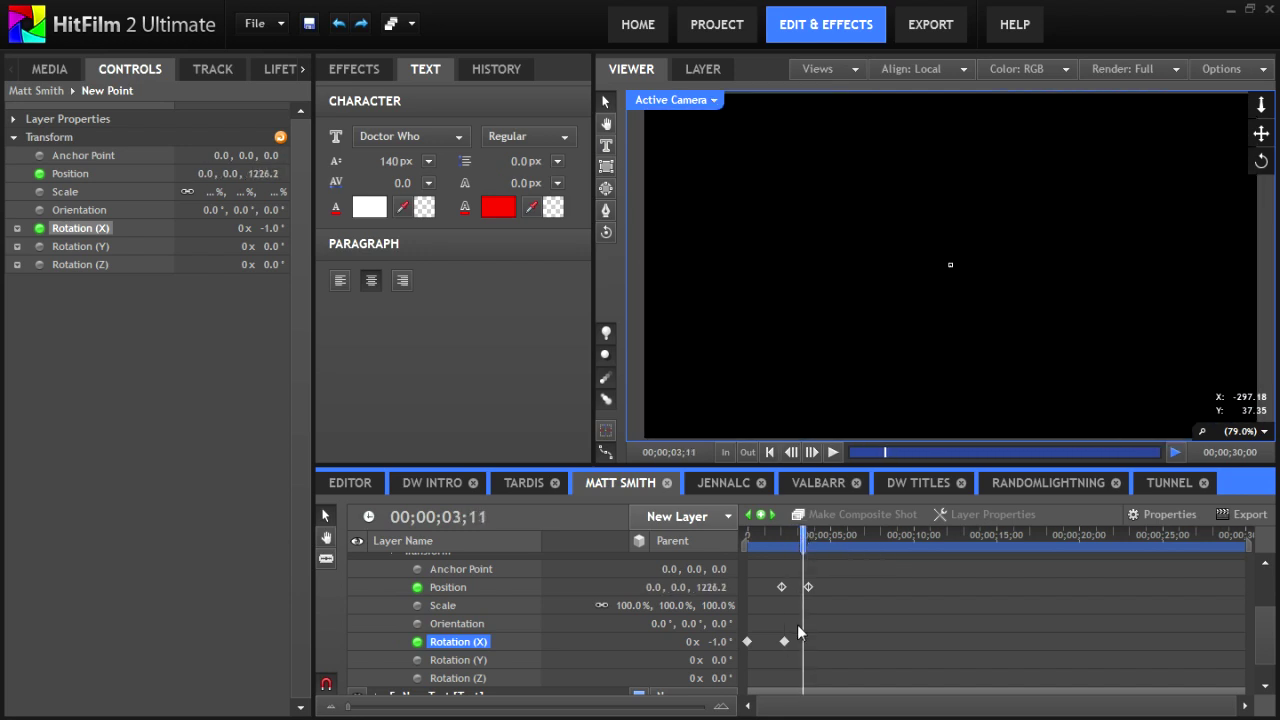
# - Import Police_Box.3DS as a 3D model and check its shape in the model preview
pyautogui.click(38, 72)
pyautogui.scroll(-5, 141, 395)
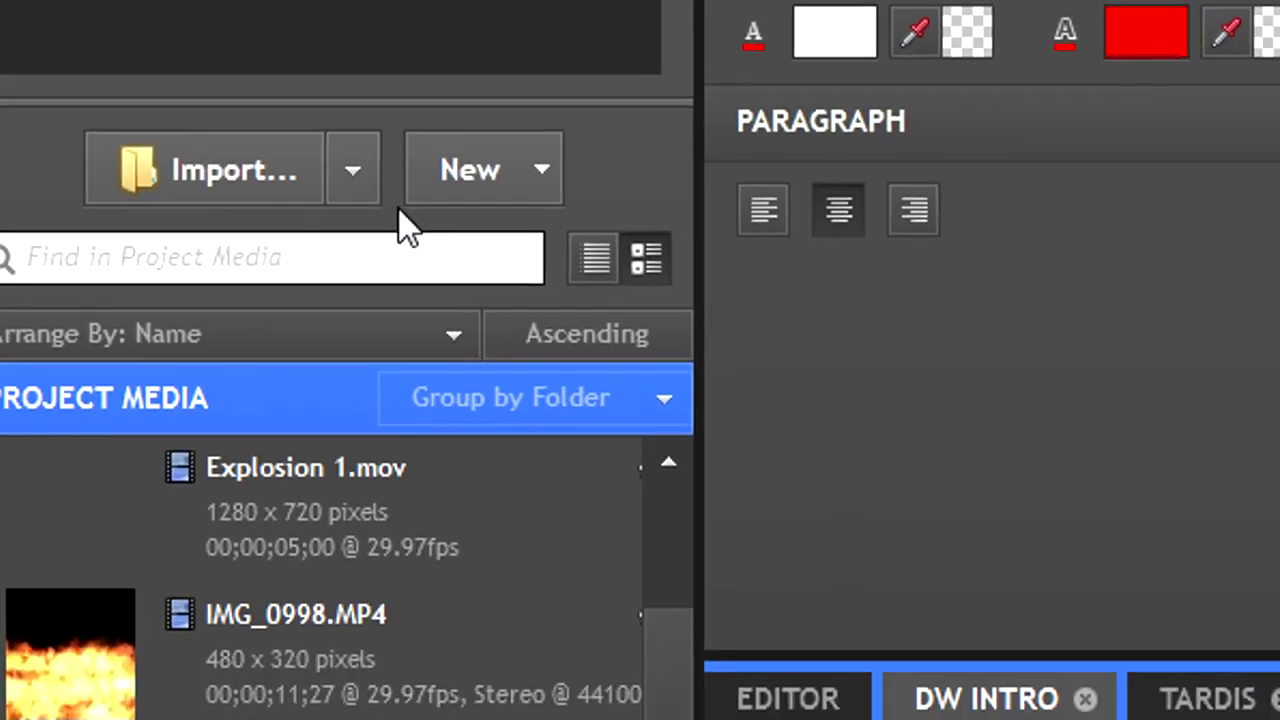
pyautogui.click(360, 182)
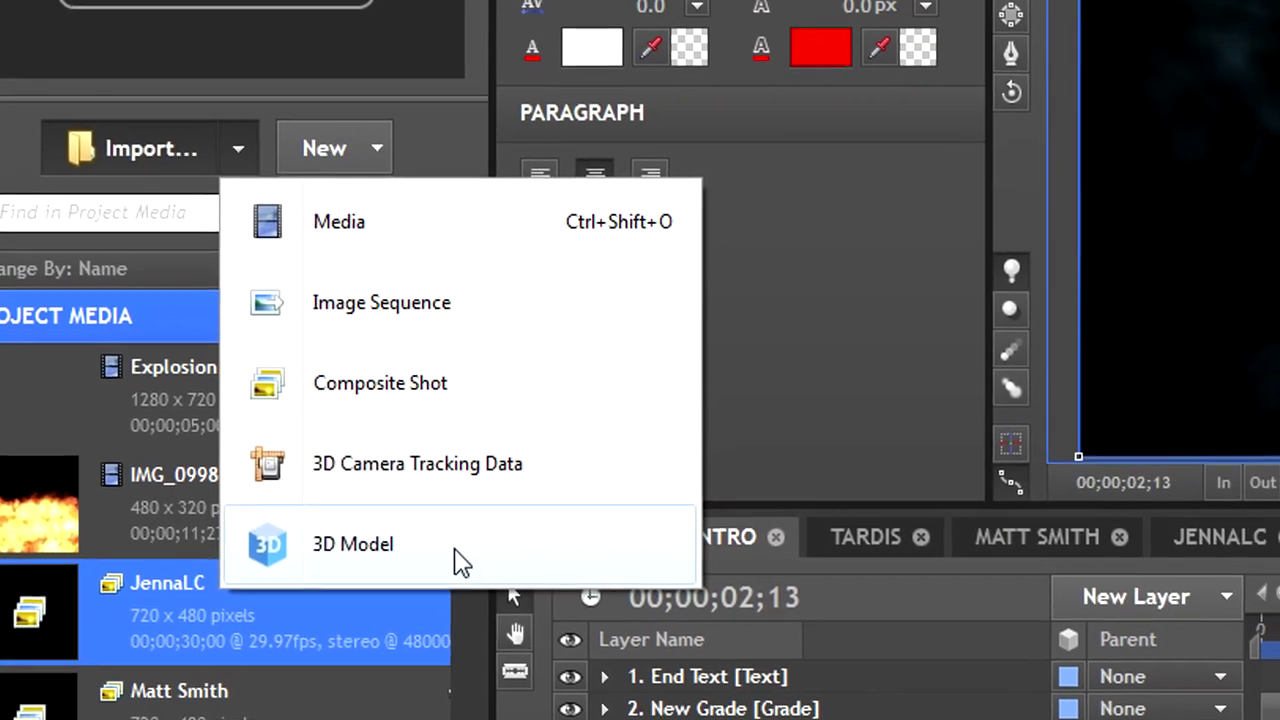
pyautogui.click(610, 690)
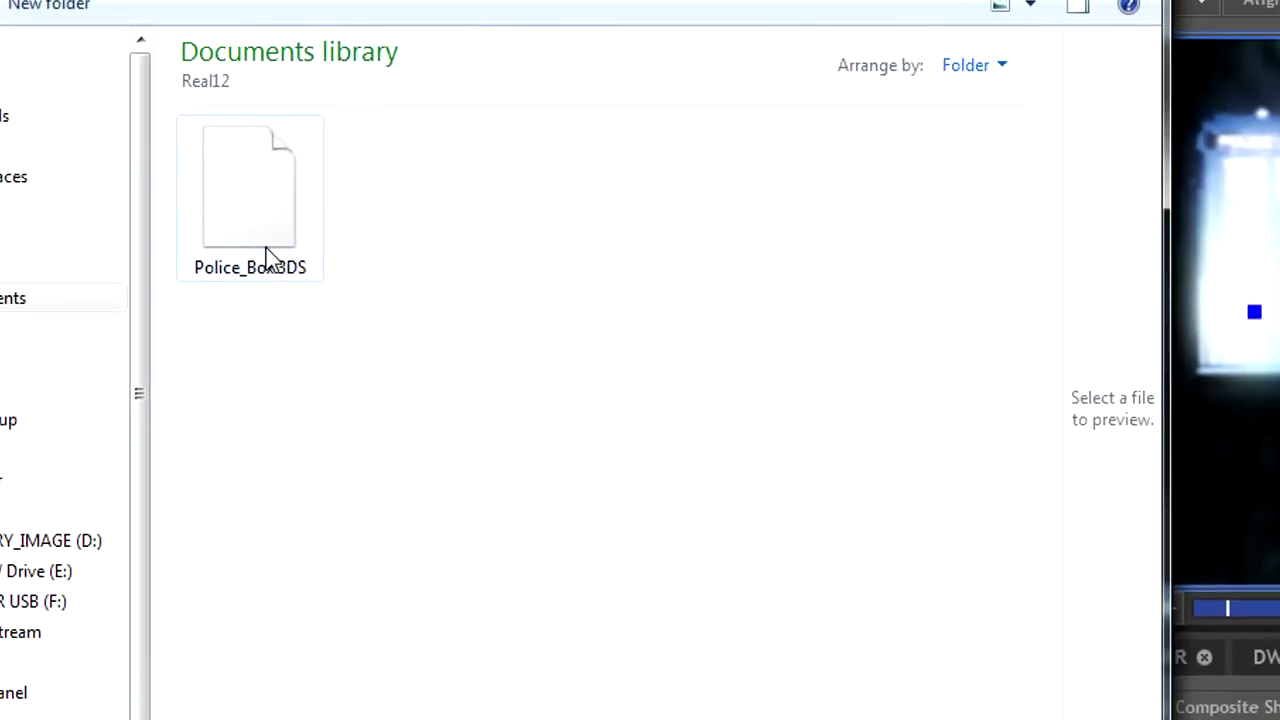
pyautogui.doubleClick(275, 275)
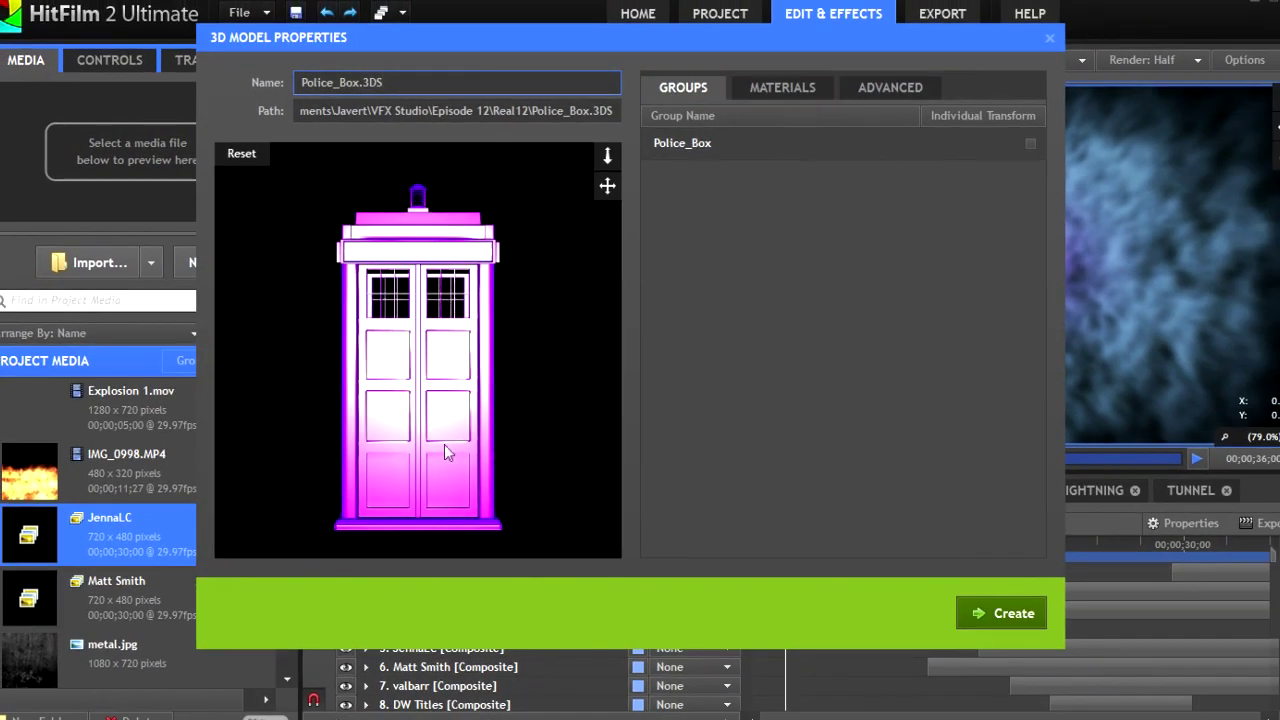
pyautogui.moveTo(455, 363); pyautogui.dragTo(419, 314)
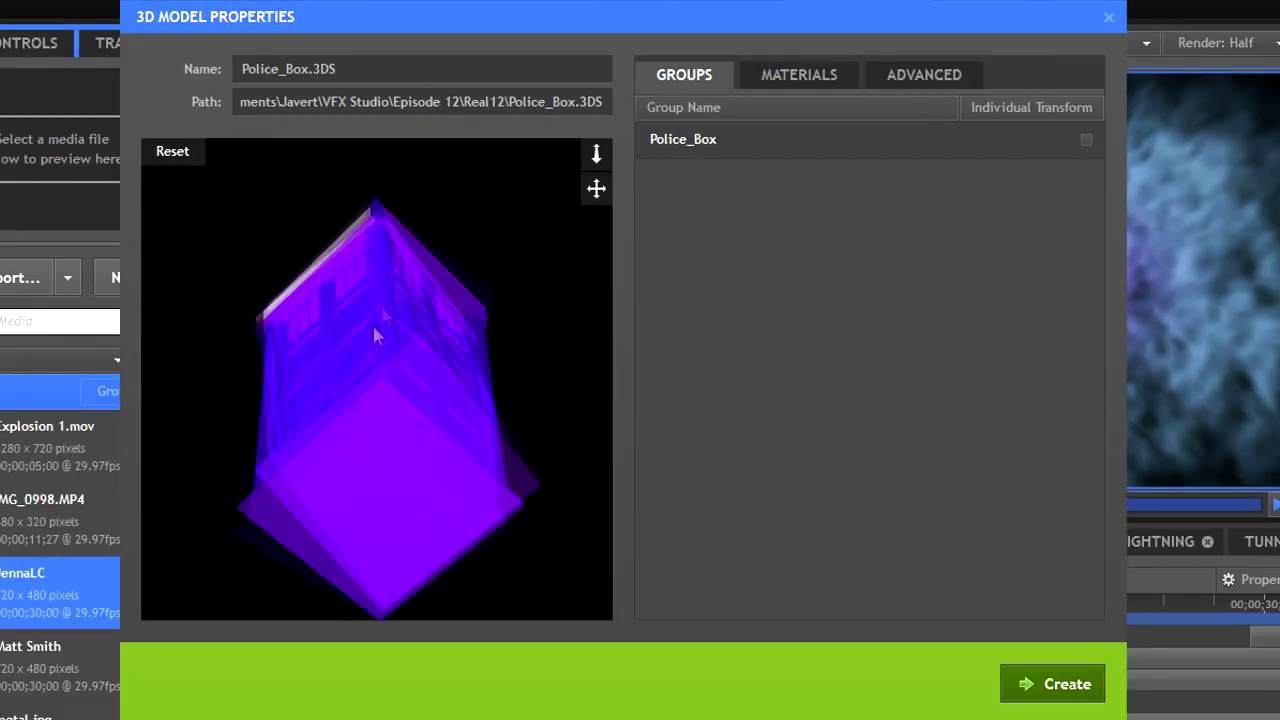
# - Assign Blue Wood - Paint.png as the diffuse texture and the Bump and Disp.JPG image as the specular texture of the Yellow Wood - Pa material
pyautogui.click(766, 77)
pyautogui.click(657, 110)
pyautogui.click(1060, 131)
pyautogui.doubleClick(431, 229)
pyautogui.click(1060, 155)
pyautogui.doubleClick(829, 229)
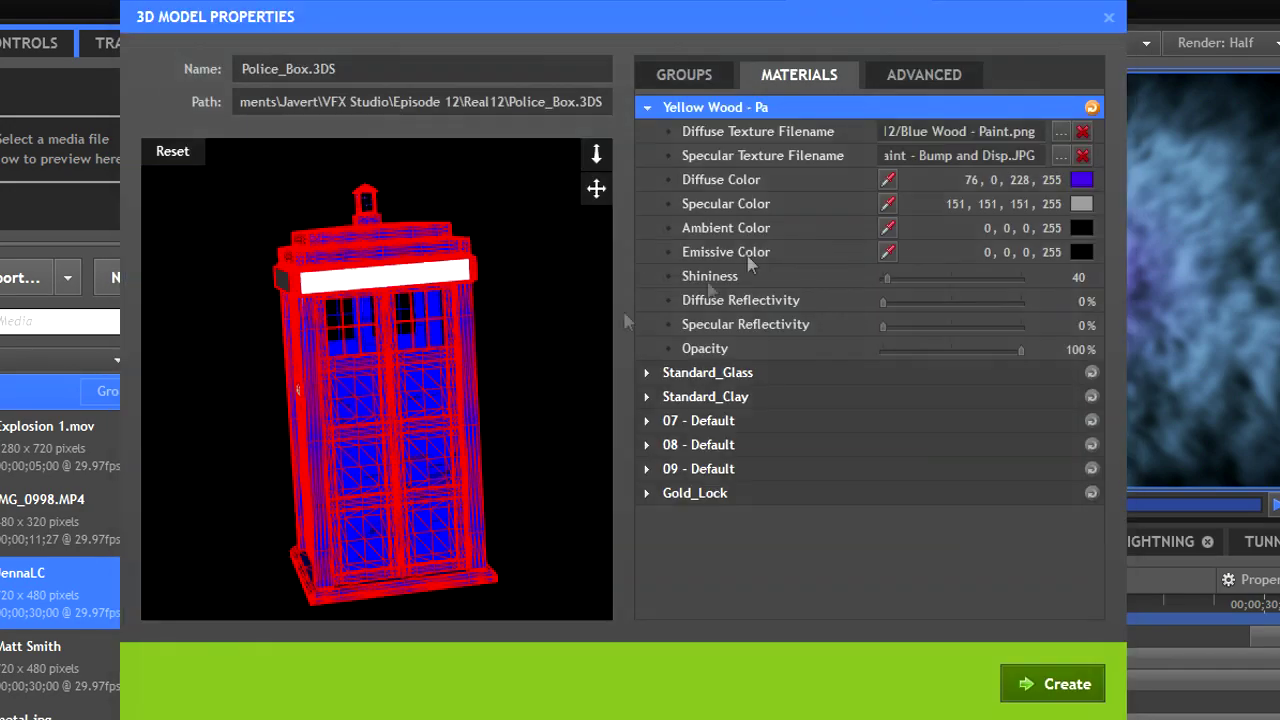
# - Create the police box model and place it as the top layer of the Tunnel composite
pyautogui.click(751, 397)
pyautogui.click(705, 372)
pyautogui.click(1052, 684)
pyautogui.moveTo(332, 577); pyautogui.dragTo(440, 562)
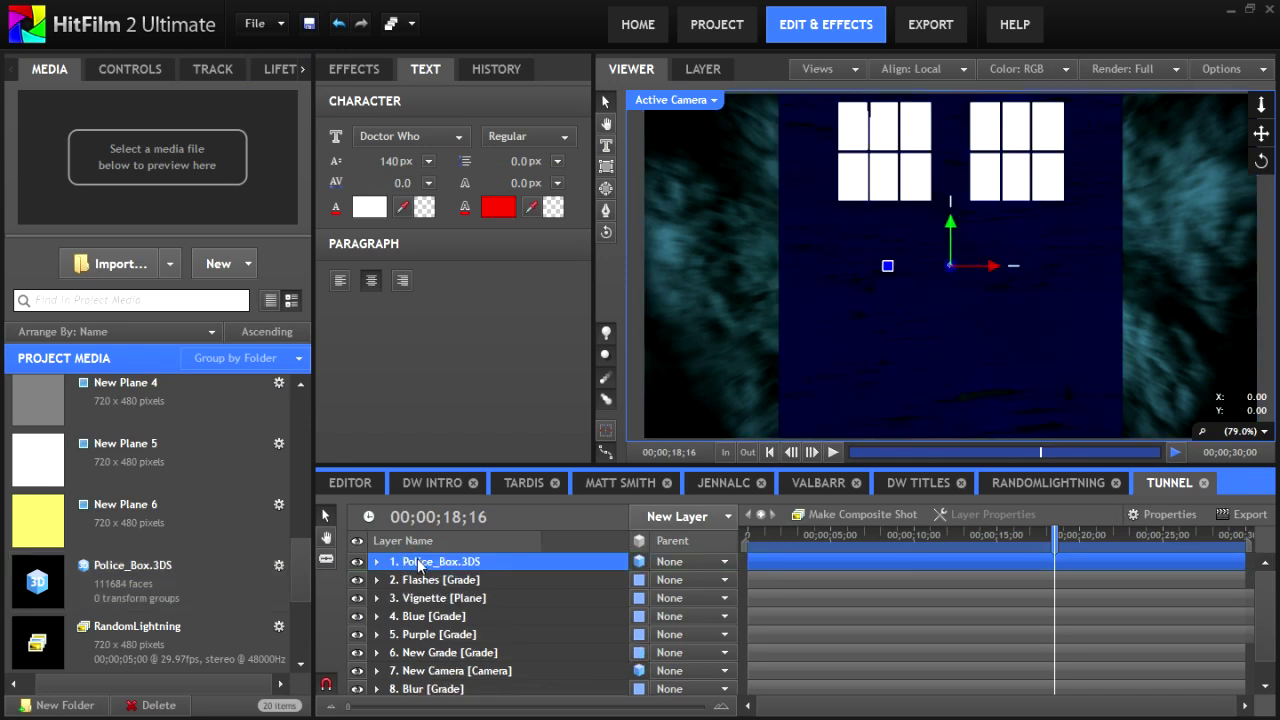
# - Add a light to the Tunnel composite and set its position to 0.0, 400.0, 730.0 to illuminate the police box
pyautogui.click(680, 516)
pyautogui.click(724, 434)
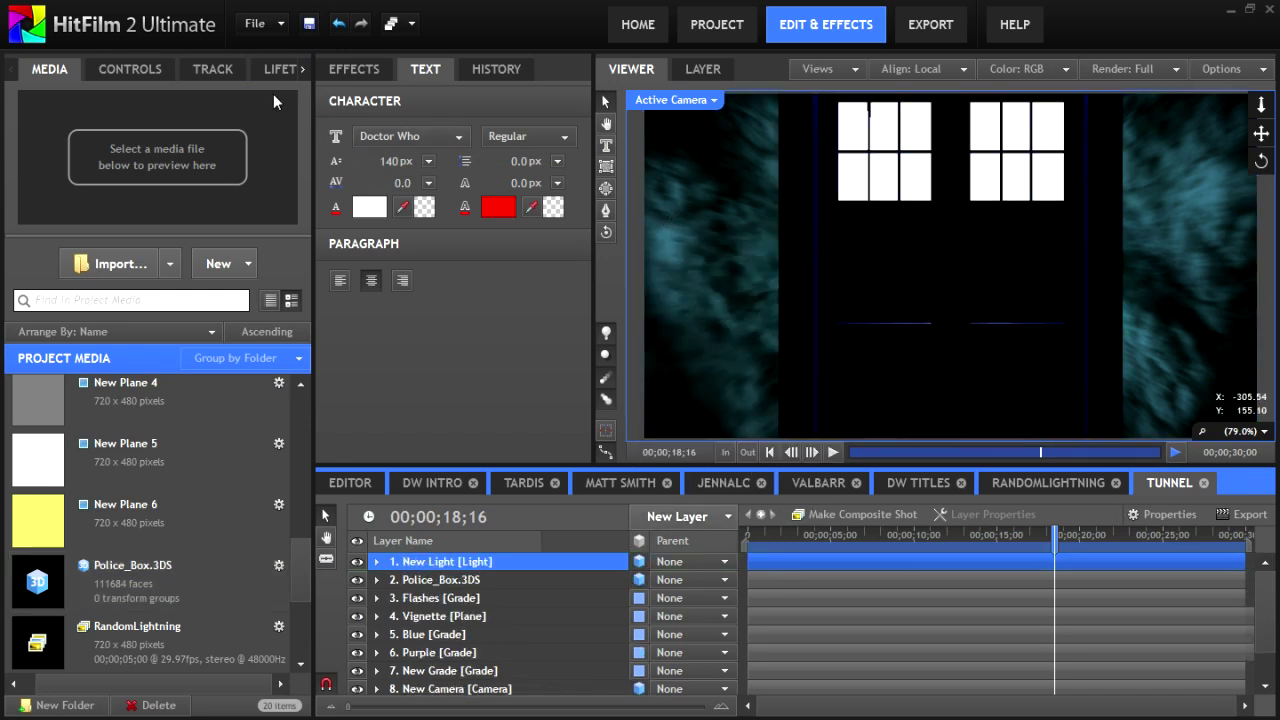
pyautogui.click(133, 70)
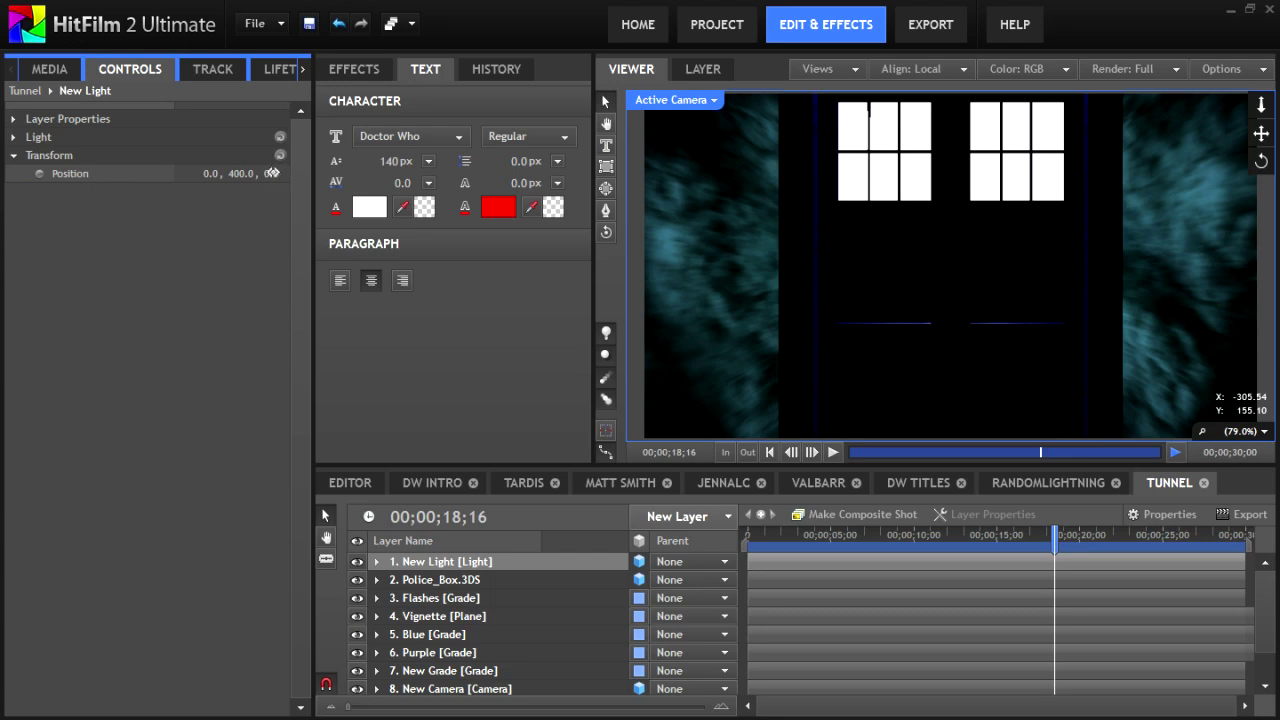
pyautogui.moveTo(515, 172); pyautogui.dragTo(938, 172)
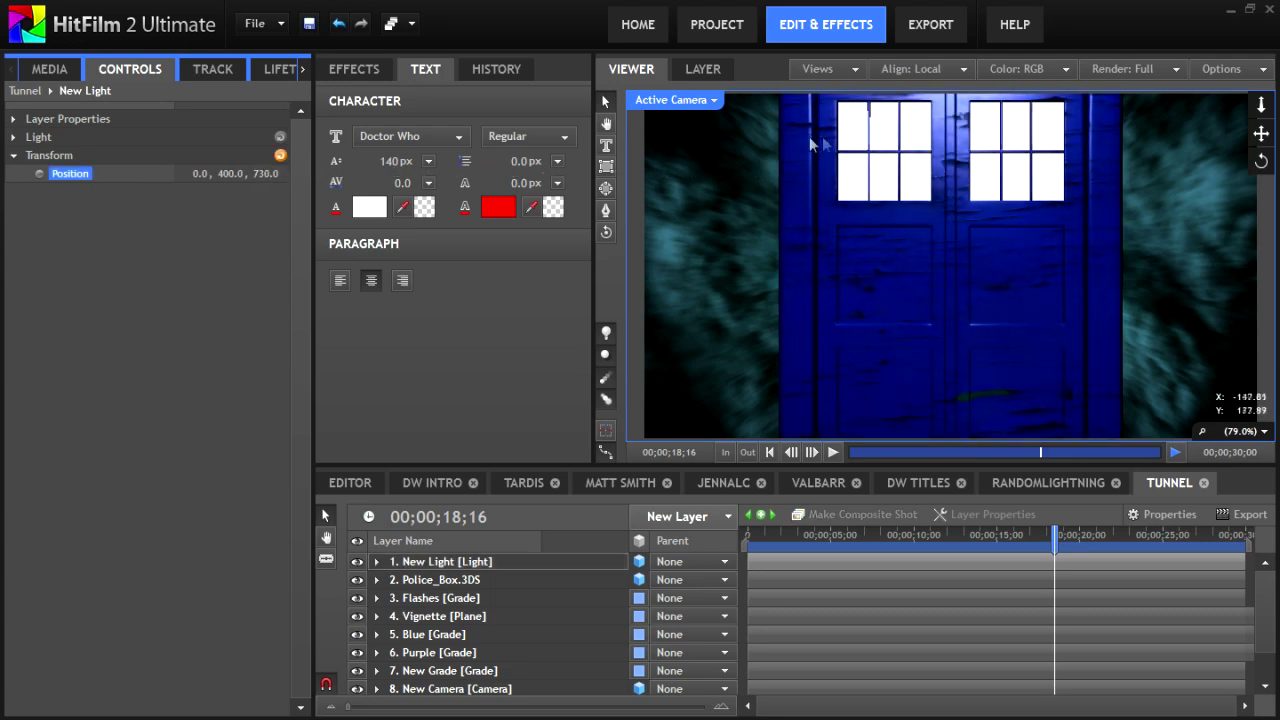
# - Preview the tumbling police box with its glow and grade layers between about 4 and 7 seconds
pyautogui.click(448, 580)
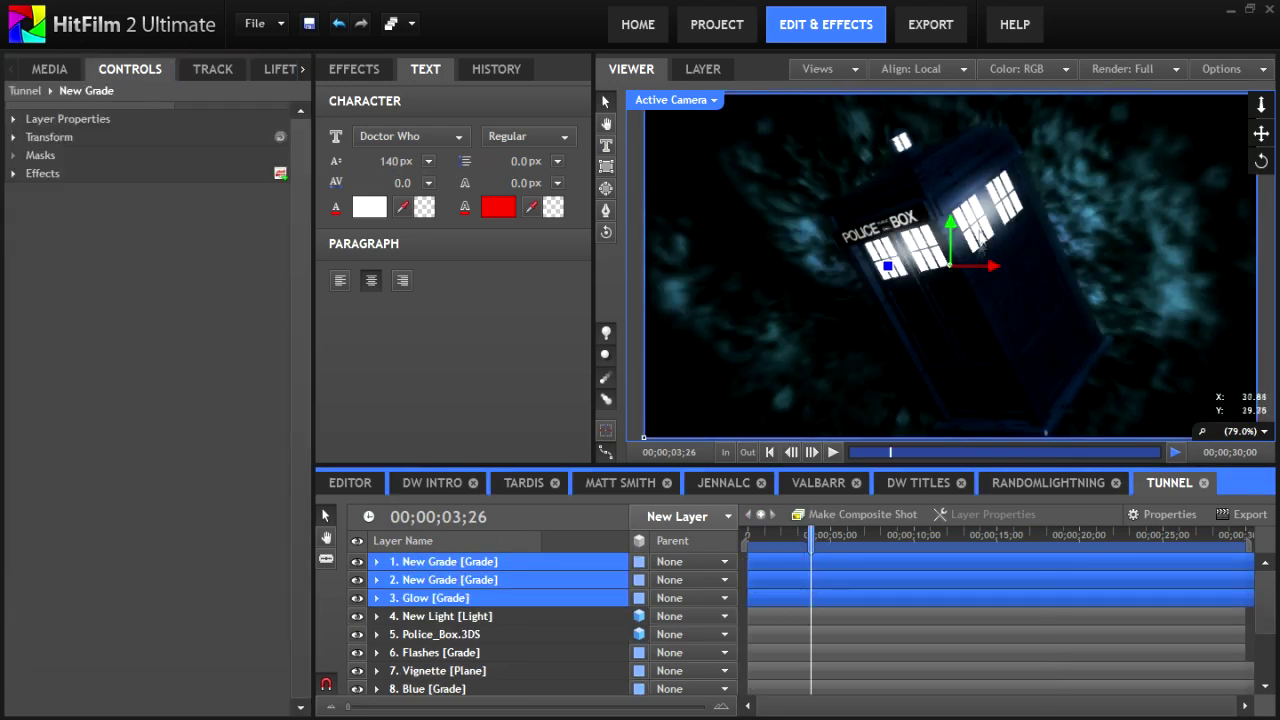
pyautogui.moveTo(812, 540); pyautogui.dragTo(873, 541)
pyautogui.click(223, 450)
# - Offset copies of the Flashes layer in opposite directions along the timeline and preview the staggered flashes
pyautogui.click(434, 655)
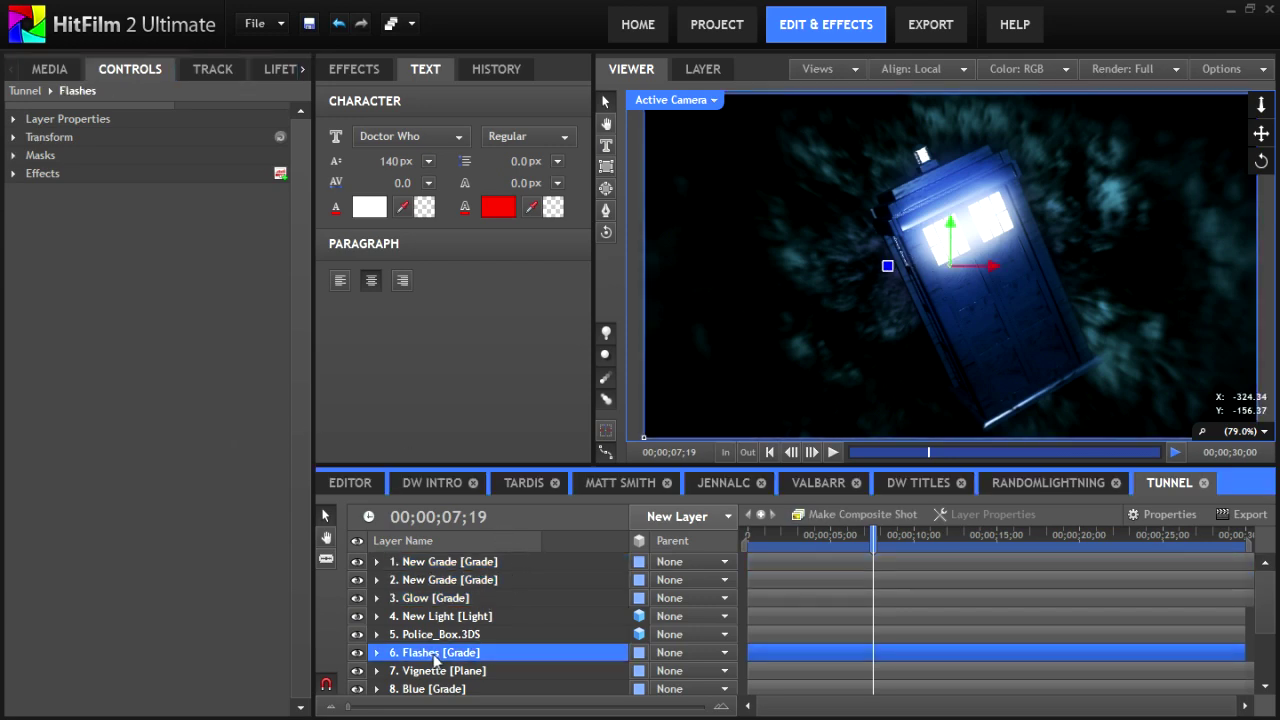
pyautogui.moveTo(786, 669); pyautogui.dragTo(848, 669)
pyautogui.moveTo(816, 654); pyautogui.dragTo(762, 656)
pyautogui.moveTo(806, 538); pyautogui.dragTo(853, 538)
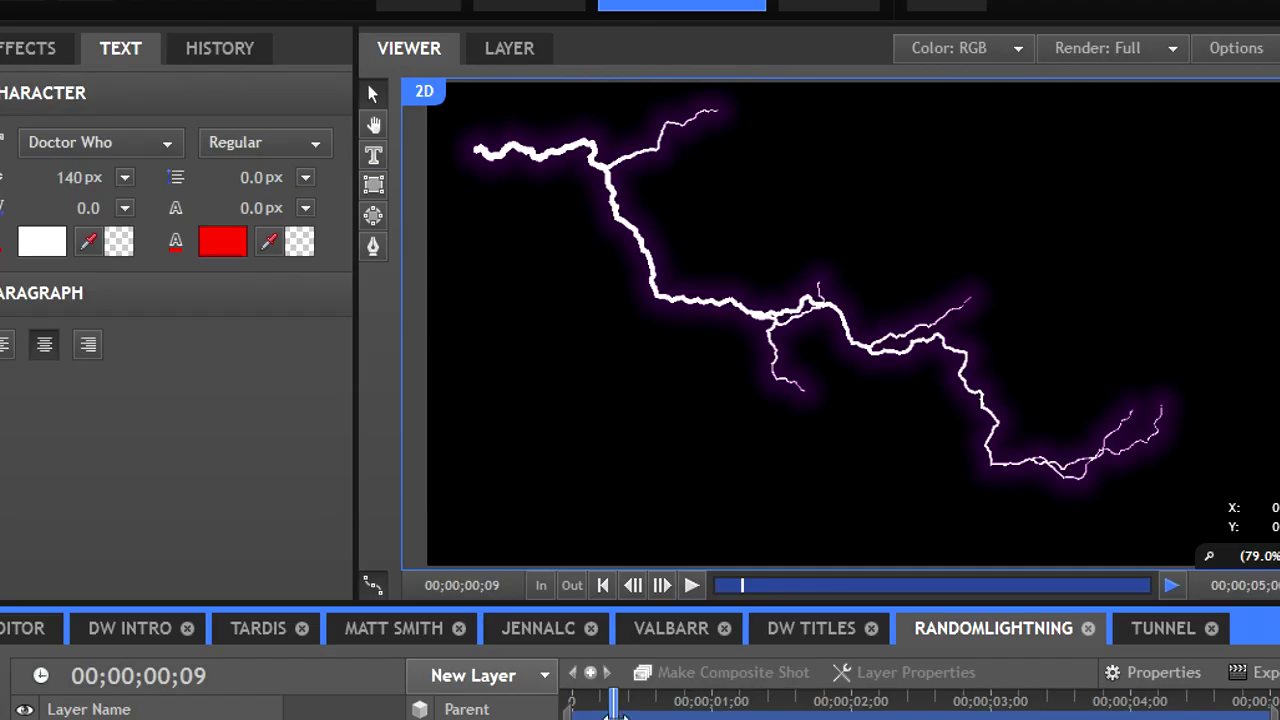
# - Preview the lightning bolts in the RandomLightning composite and return to the Tunnel composite
pyautogui.moveTo(777, 537)
pyautogui.mouseDown()
pyautogui.moveTo(738, 537)
pyautogui.moveTo(756, 536)
pyautogui.mouseUp()
pyautogui.moveTo(585, 703); pyautogui.dragTo(680, 703)
pyautogui.click(1163, 628)
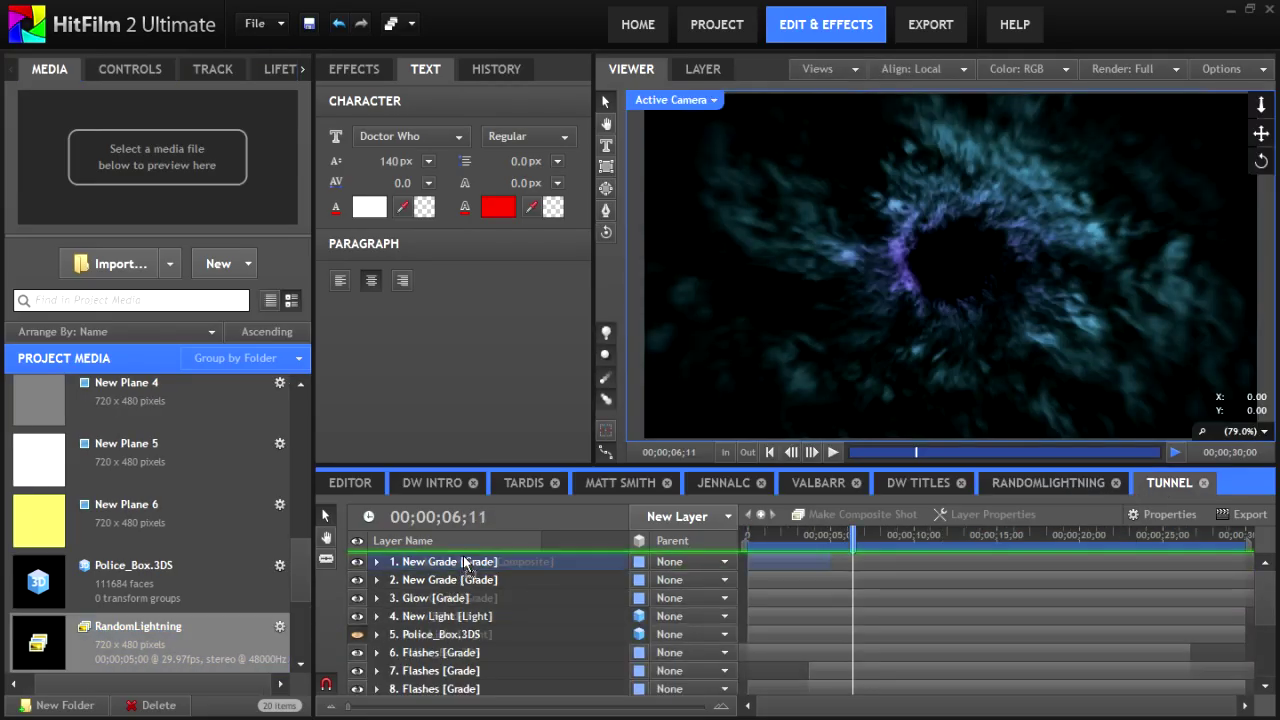
# - Add RandomLightning as the Tunnel's top layer and keyframe its scale from 54% at 00;00;02;20 to 63% at 00;00;03;09
pyautogui.moveTo(752, 533); pyautogui.dragTo(791, 536)
pyautogui.click(130, 69)
pyautogui.moveTo(229, 246); pyautogui.dragTo(203, 260)
pyautogui.click(39, 247)
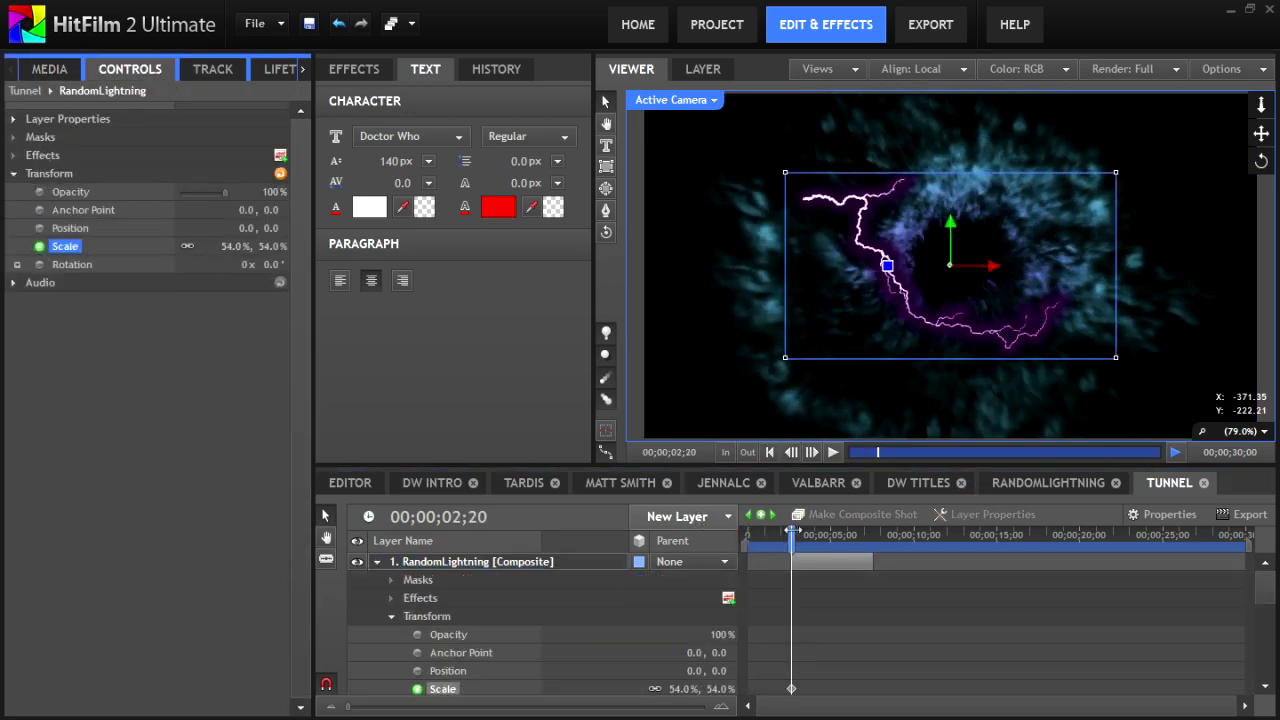
pyautogui.press('space')
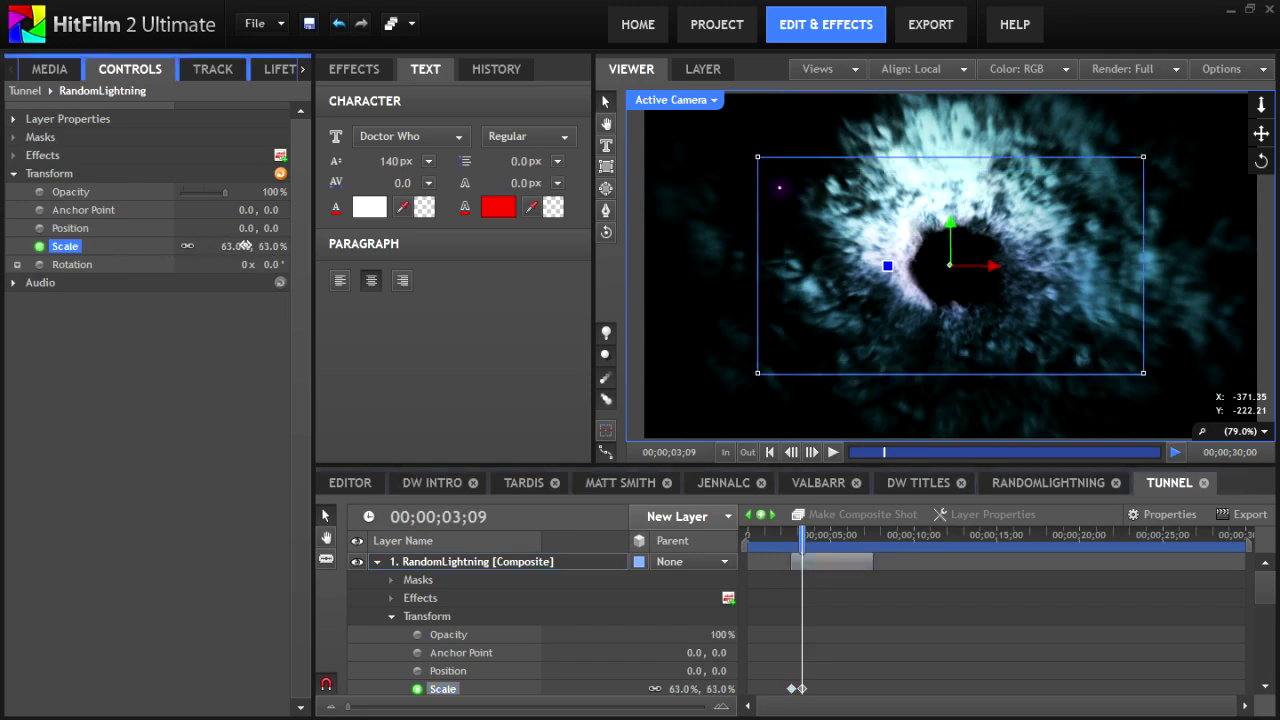
pyautogui.moveTo(801, 536); pyautogui.dragTo(790, 532)
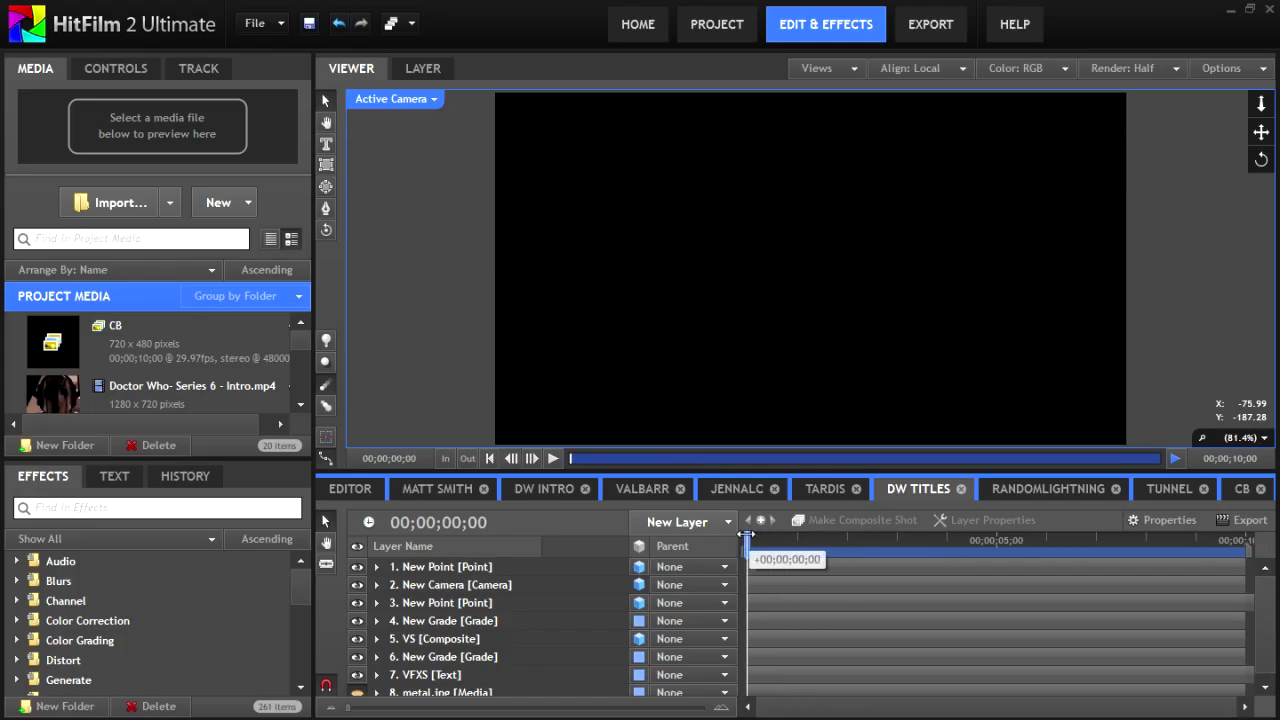
# - Examine the DW Titles animation and the point and grade layers of its nested VS composite, and return to the DW Intro composite
pyautogui.moveTo(778, 551); pyautogui.dragTo(845, 545)
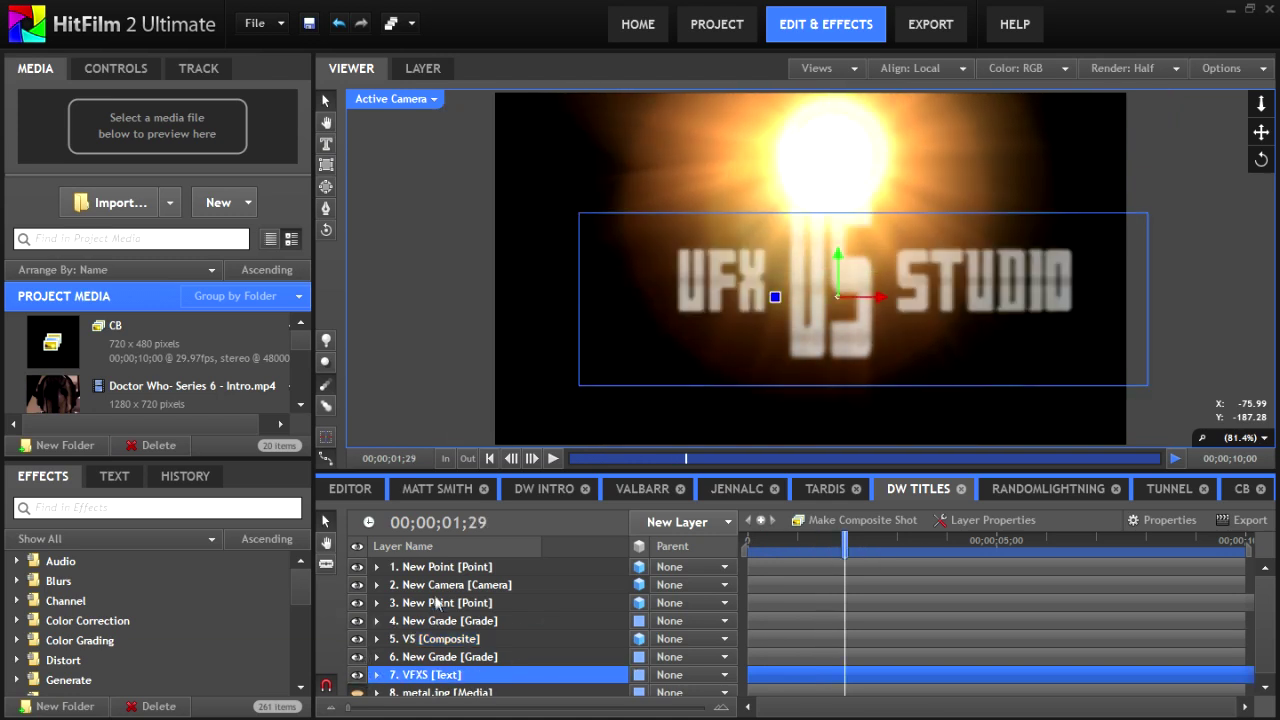
pyautogui.doubleClick(465, 637)
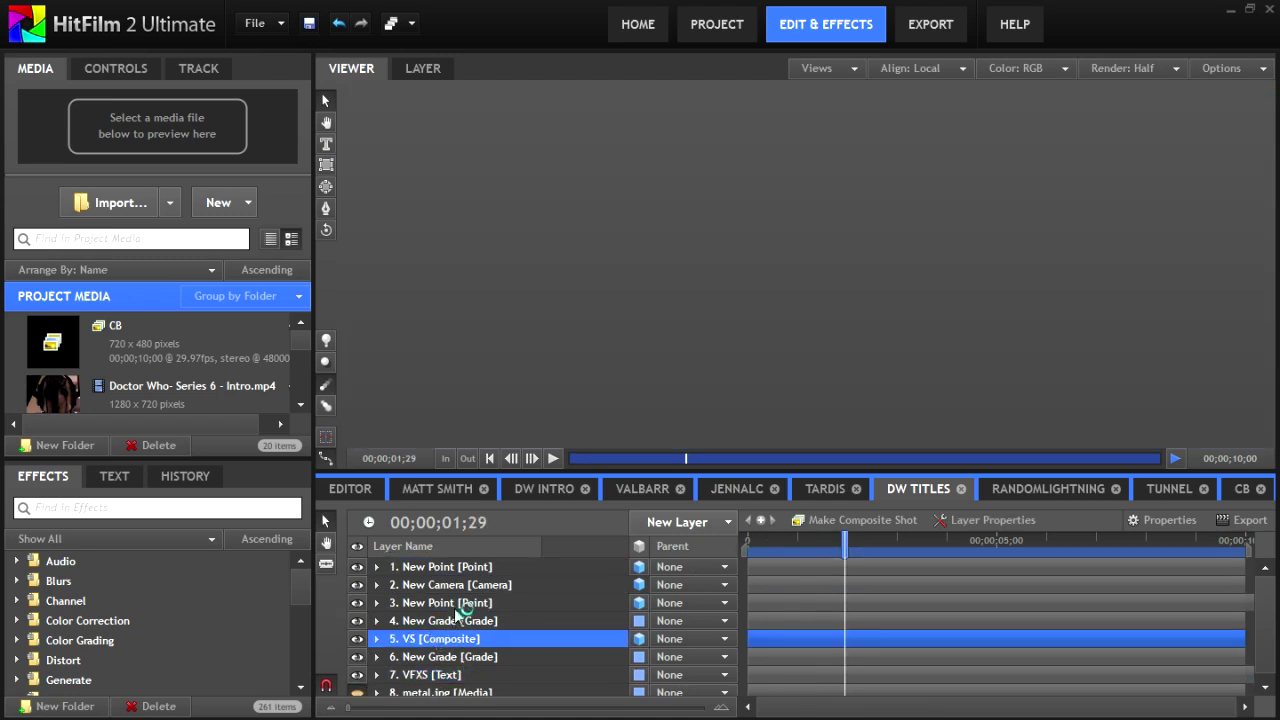
pyautogui.click(376, 585)
pyautogui.doubleClick(401, 605)
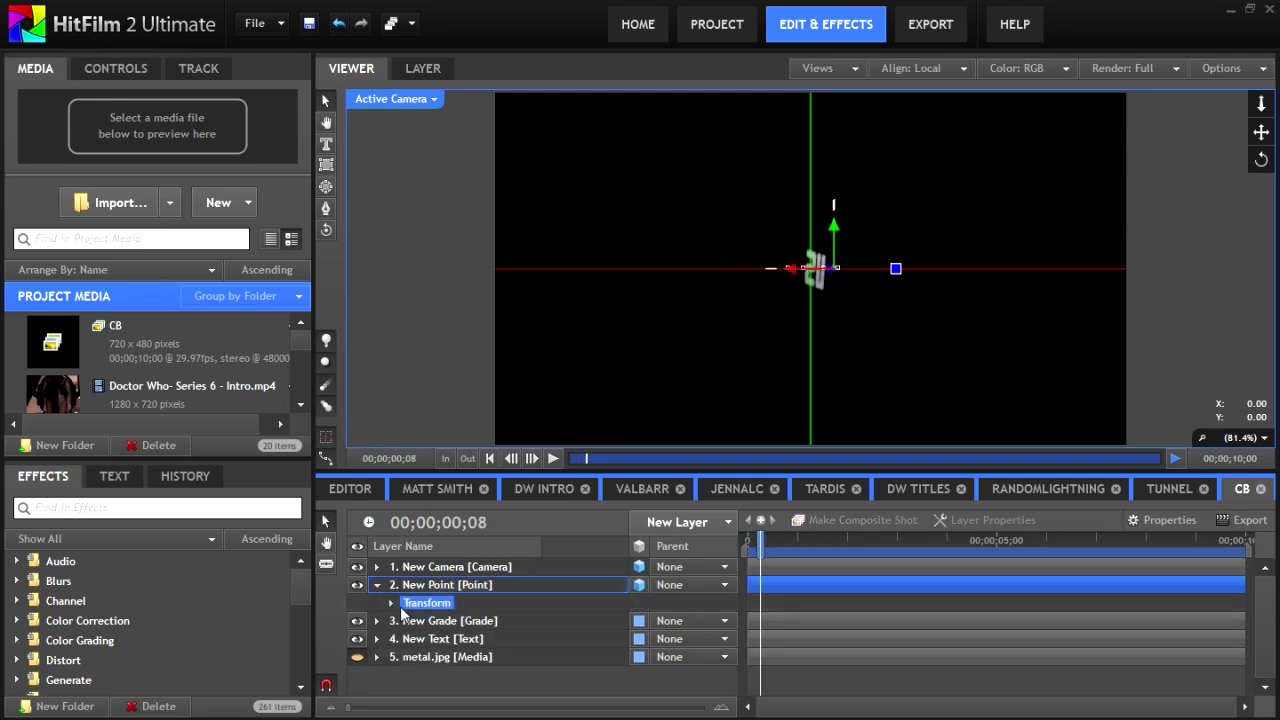
pyautogui.moveTo(295, 125); pyautogui.dragTo(291, 124)
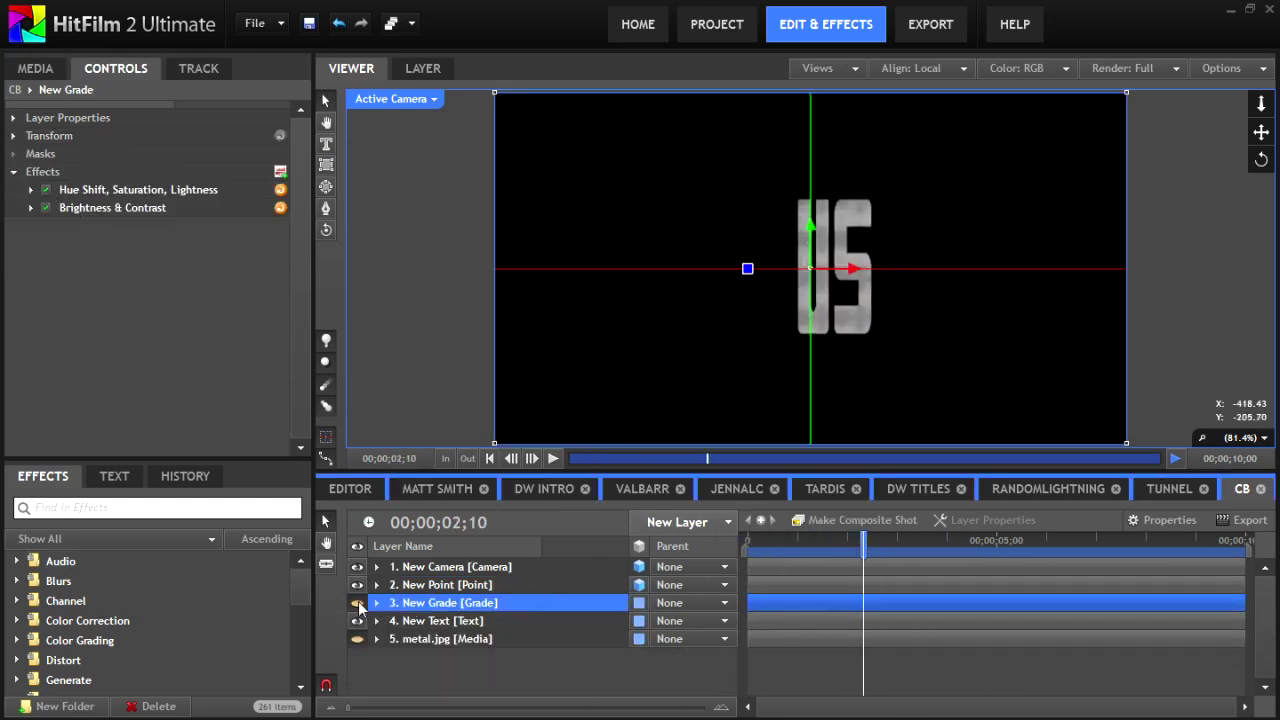
pyautogui.click(544, 488)
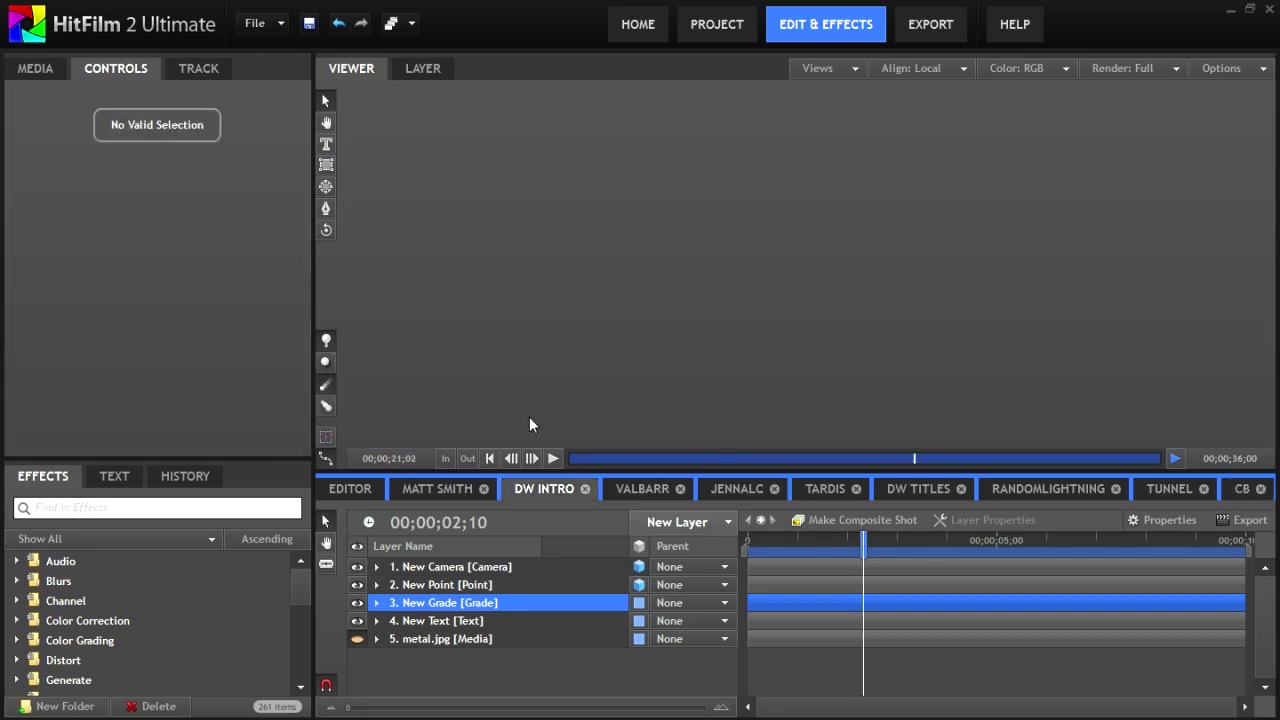